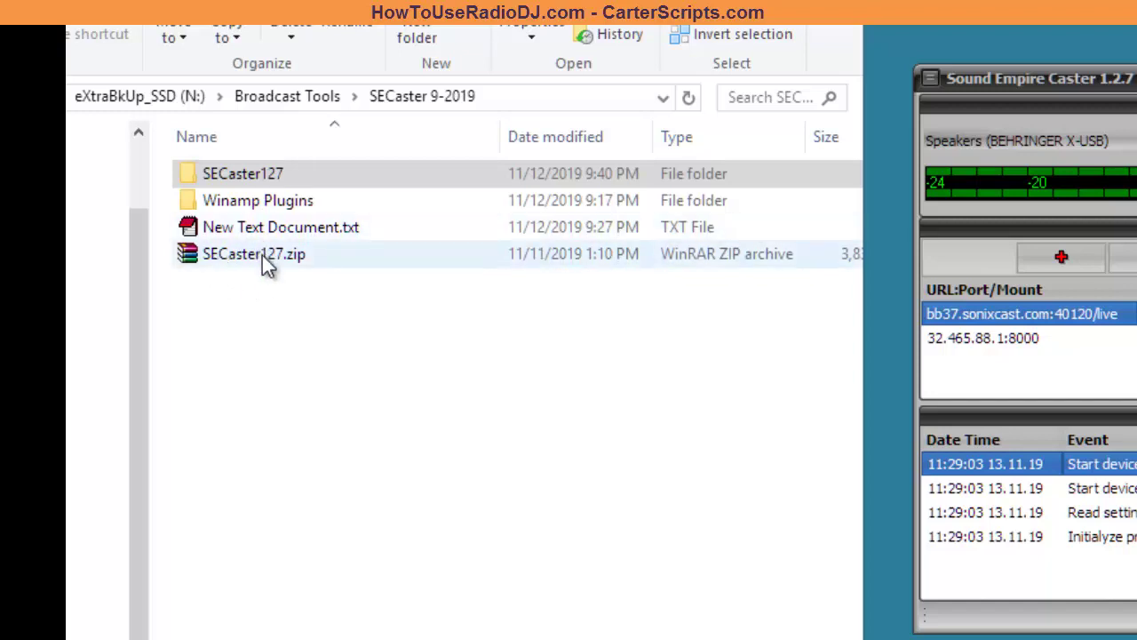
- Examine the contents of the SECaster127 and Winamp Plugins folders inside SECaster 9-2019
double_click(258, 173)
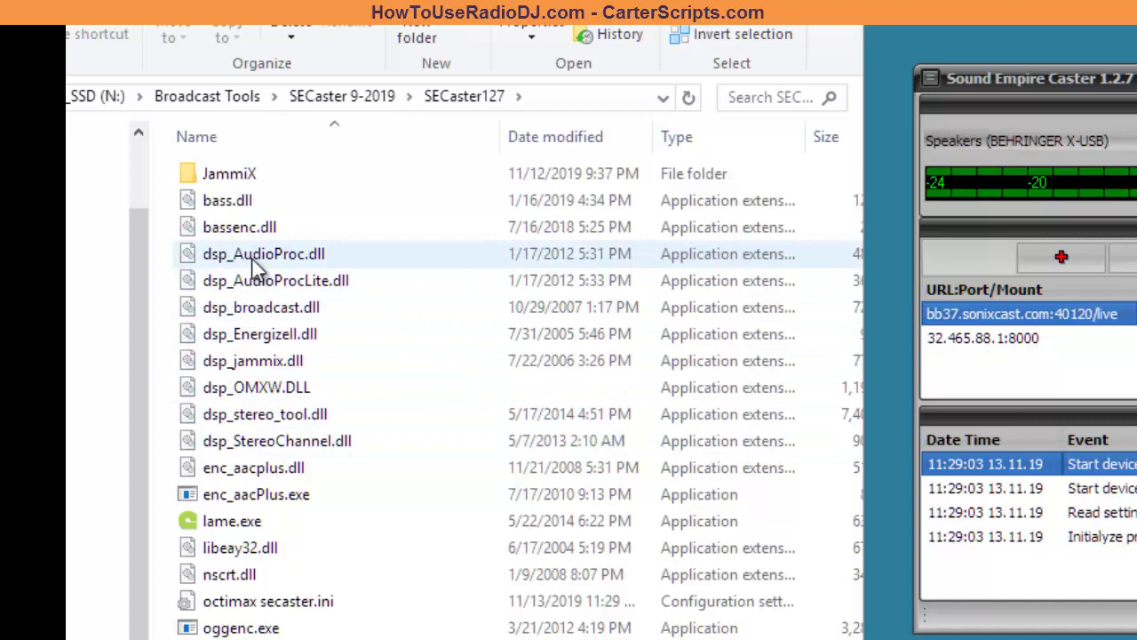
key(alt+Up)
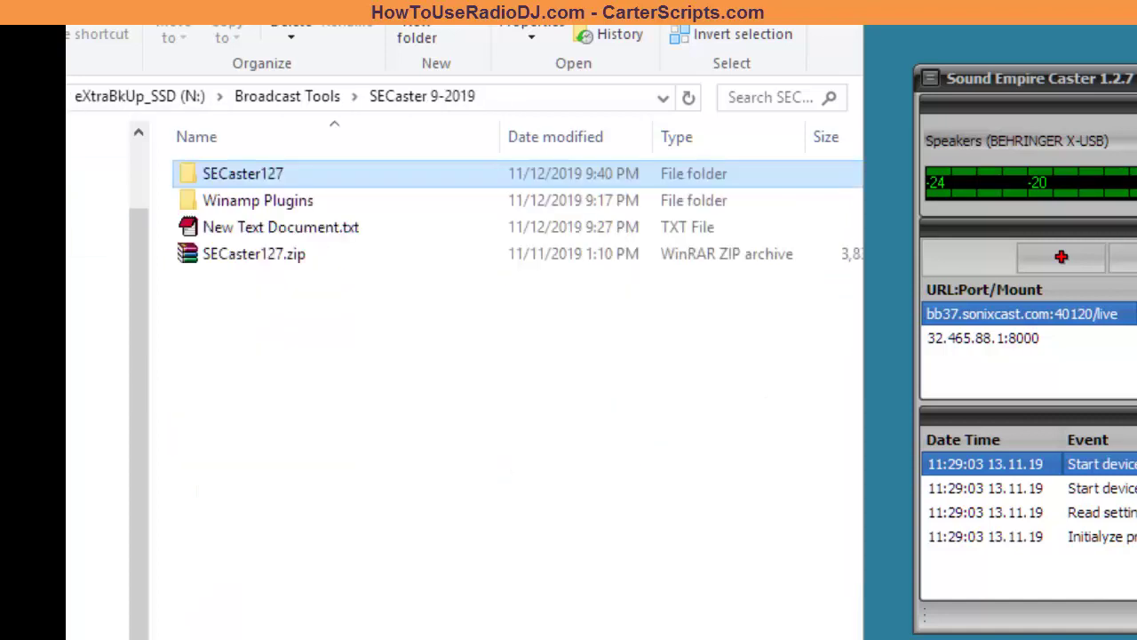
click(259, 200)
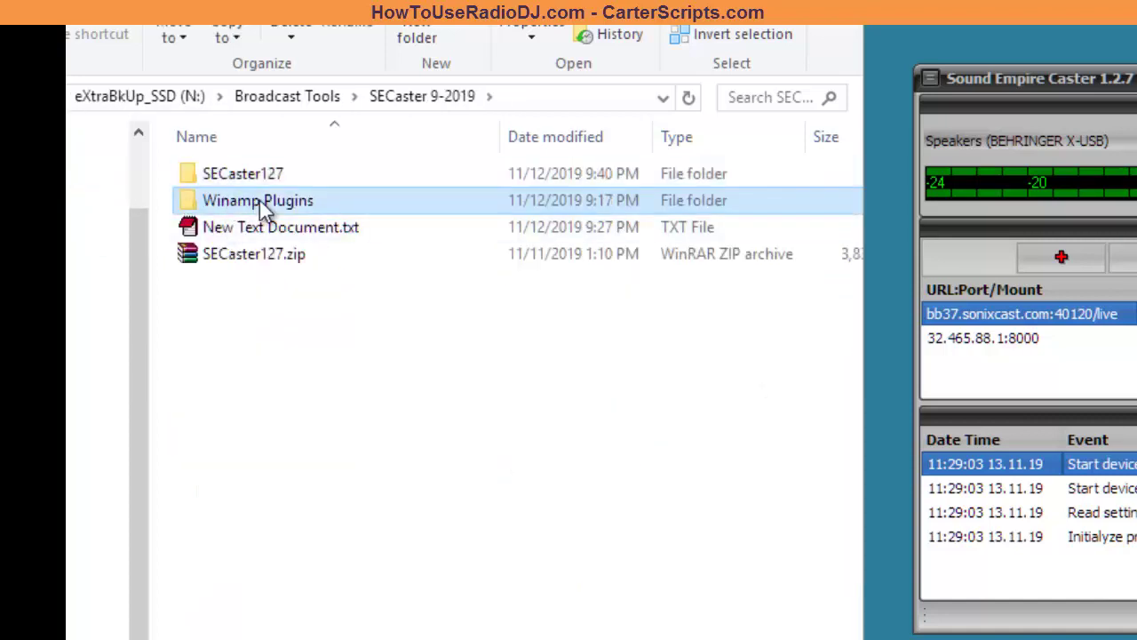
double_click(259, 200)
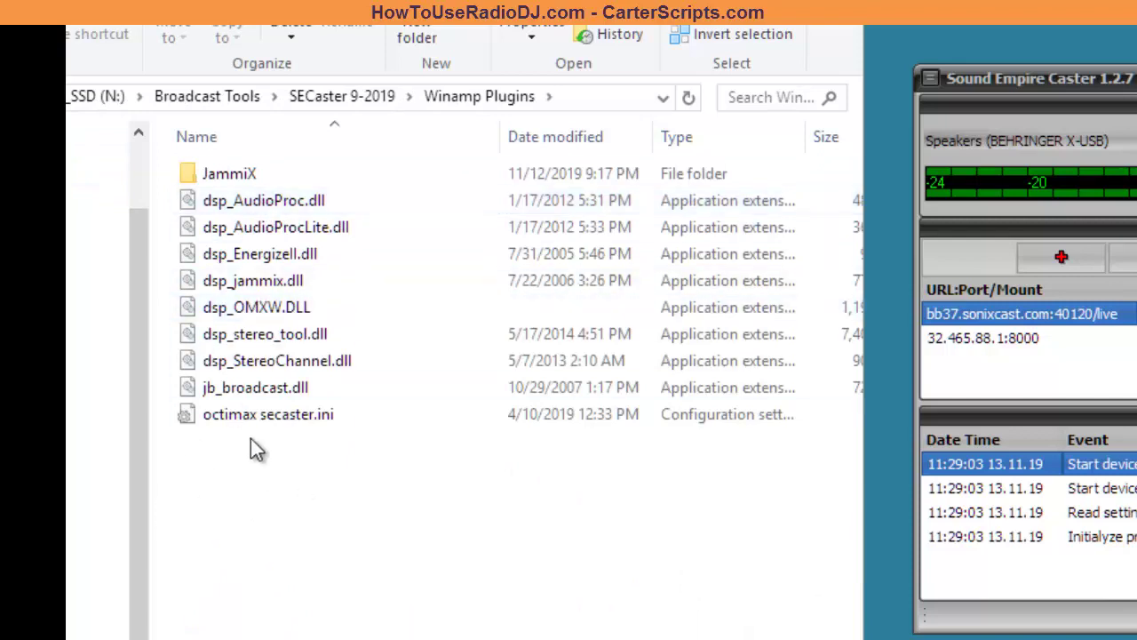
key(alt+Up)
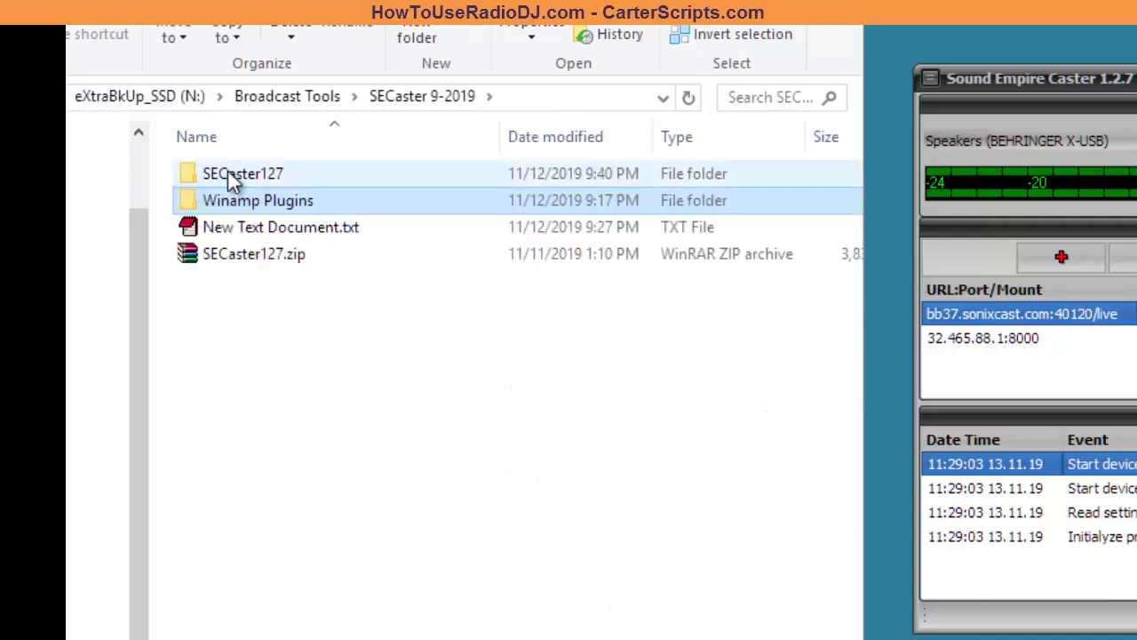
double_click(229, 174)
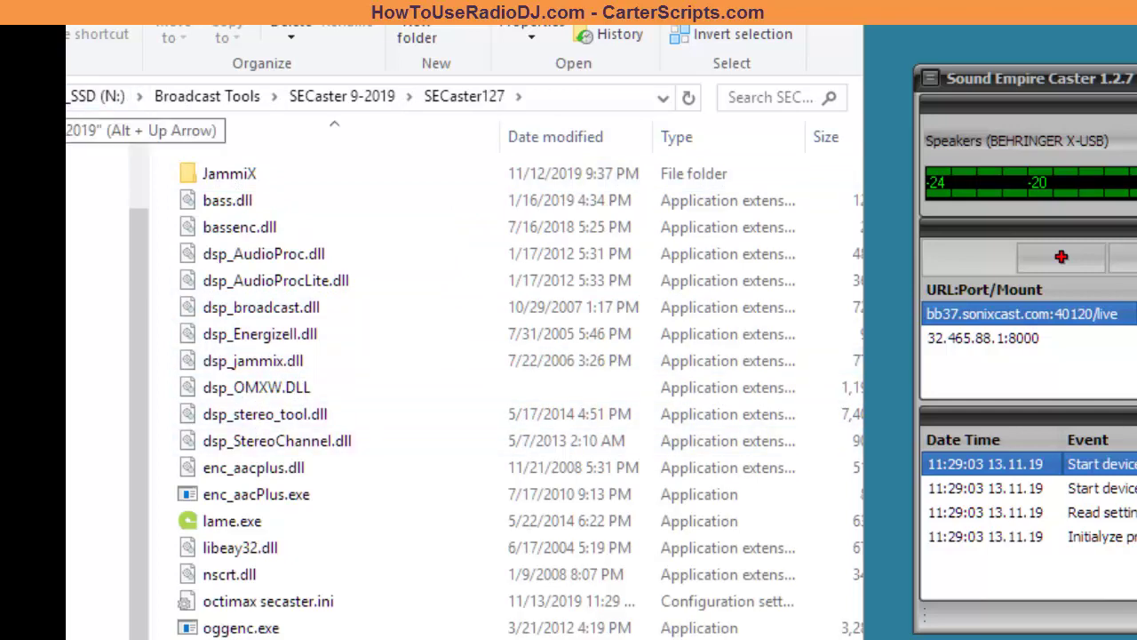
key(alt+Up)
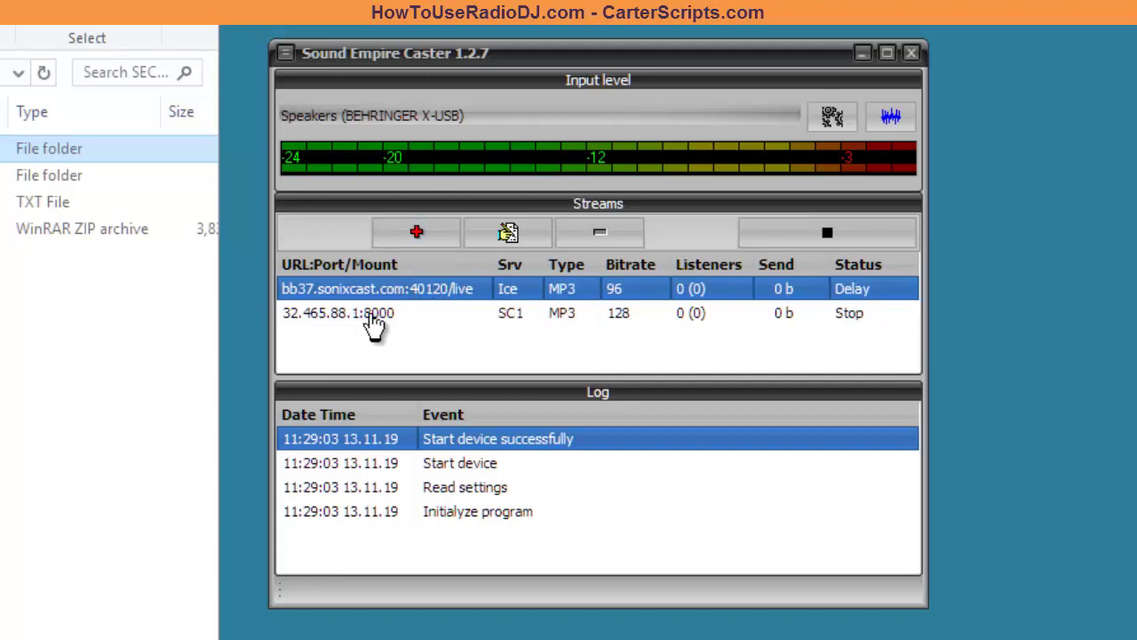
- In Sound Empire Caster, turn off Autostart for the bb37.sonixcast.com:40120/live stream, check its format options, and save the stream settings
click(522, 295)
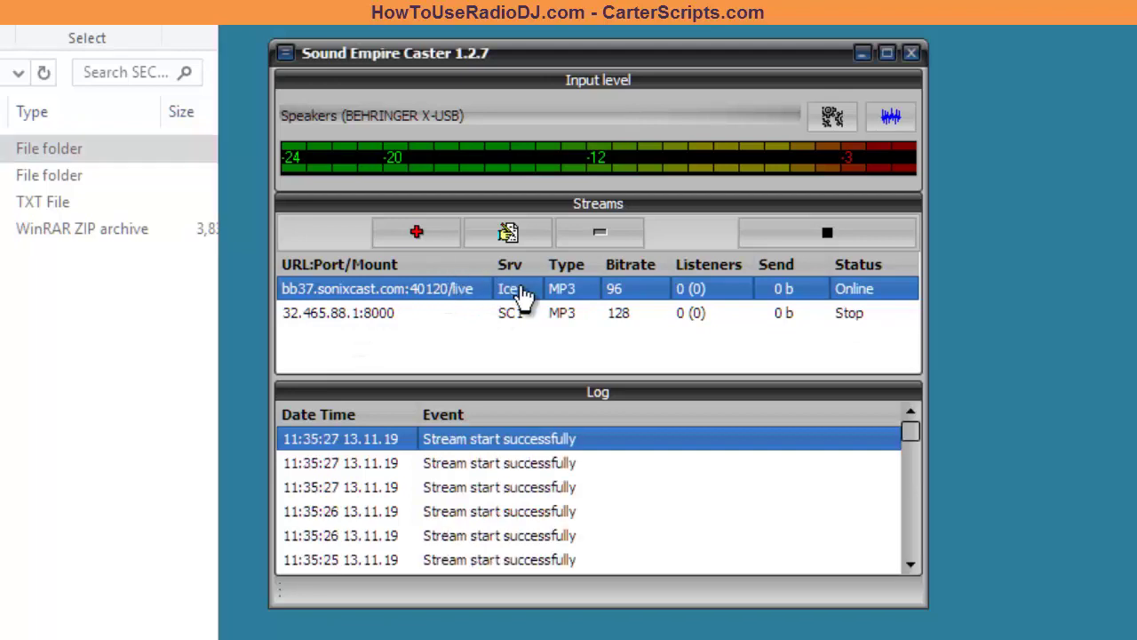
click(512, 233)
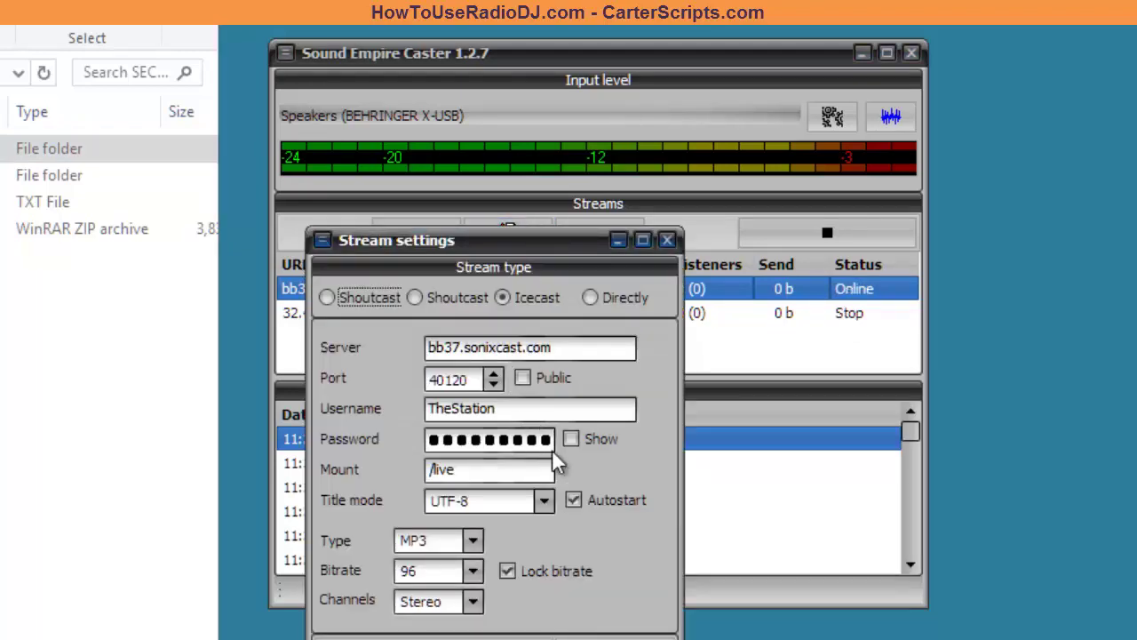
click(580, 502)
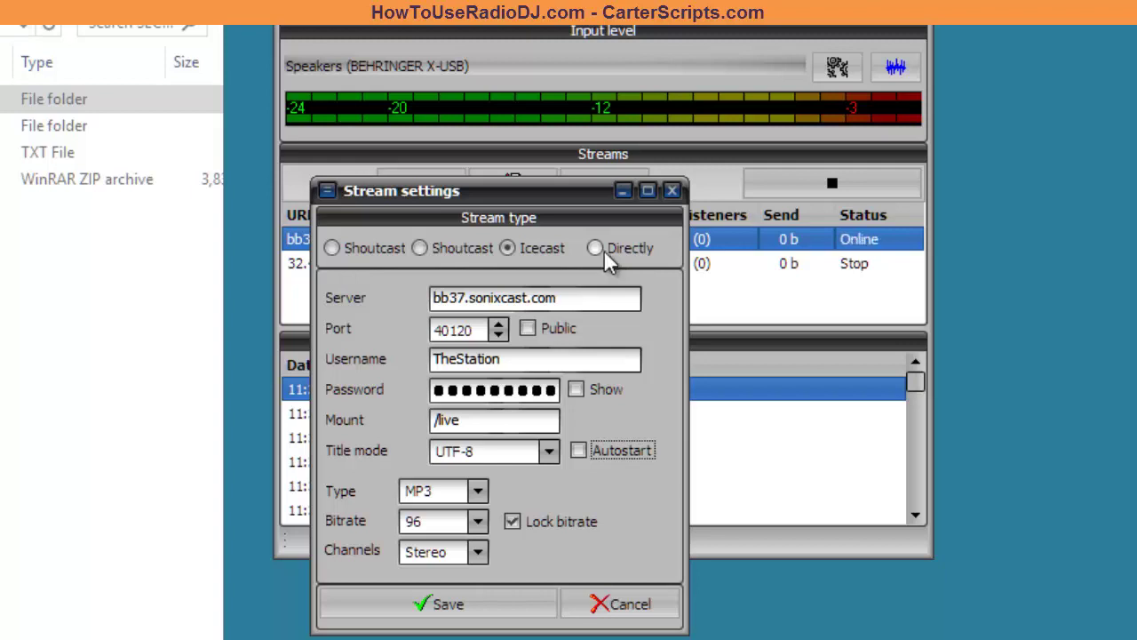
click(477, 491)
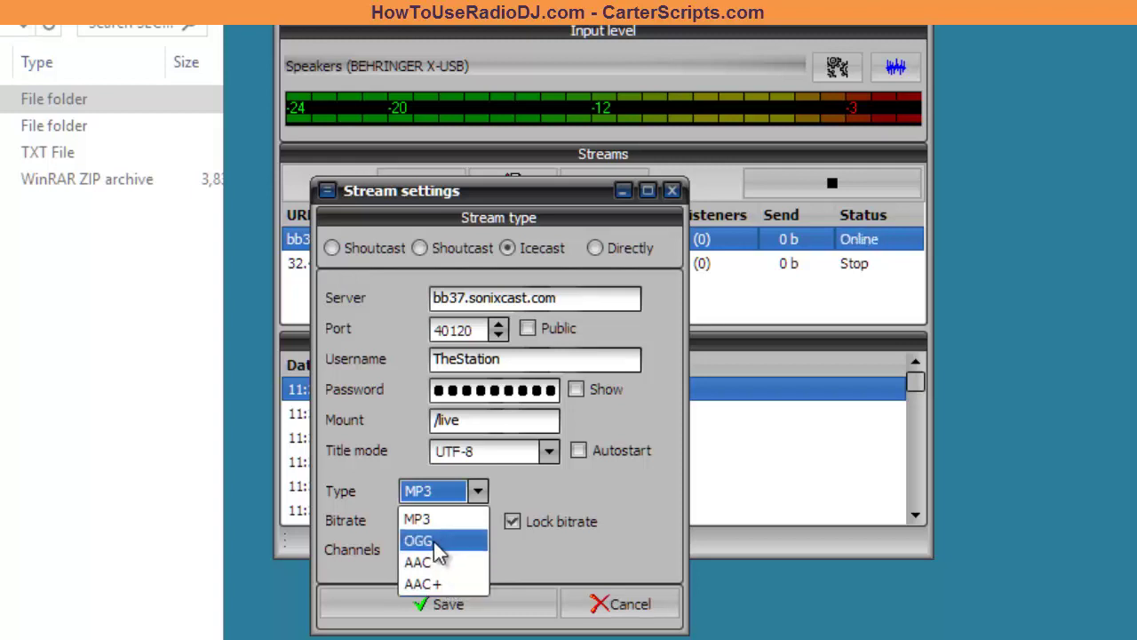
click(532, 473)
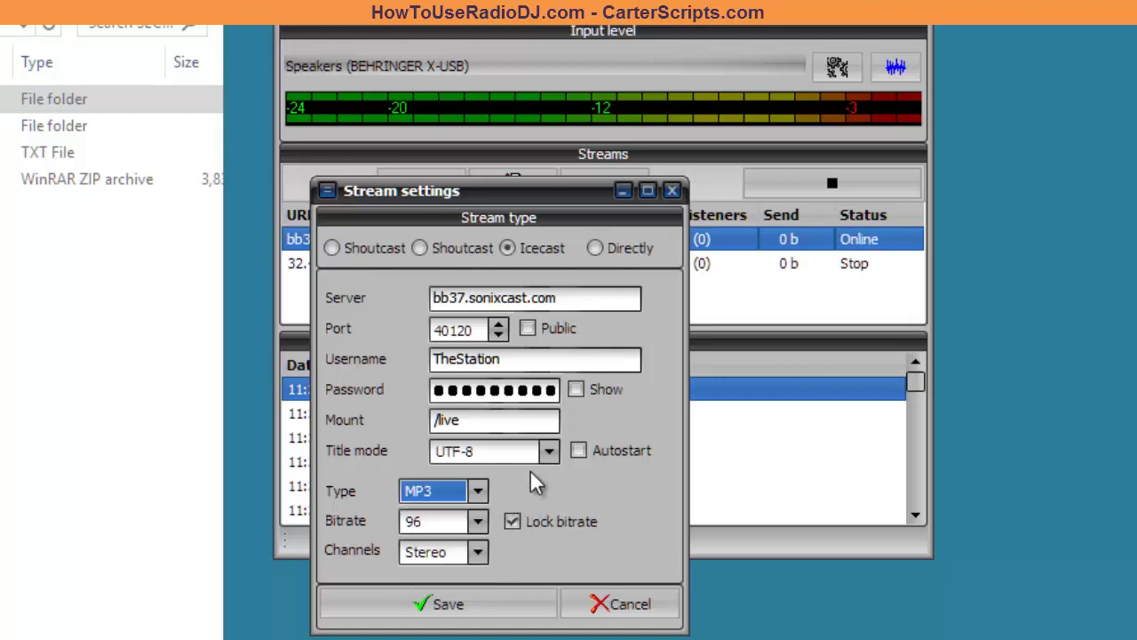
click(470, 607)
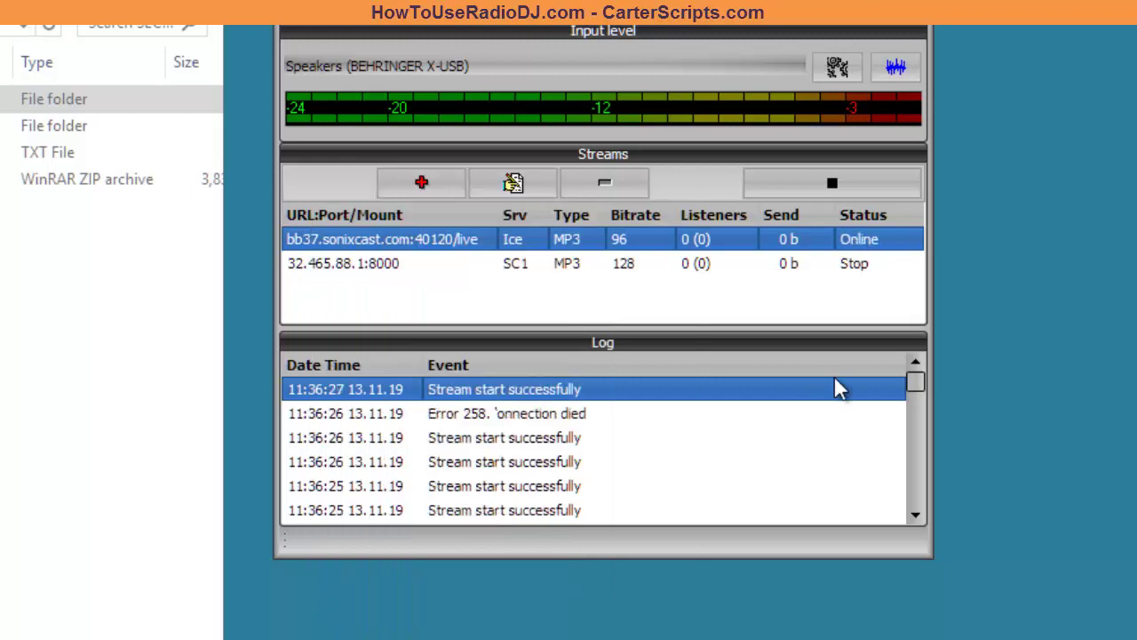
- Stop the live stream and review the blank settings form for a new stream without adding one
click(835, 185)
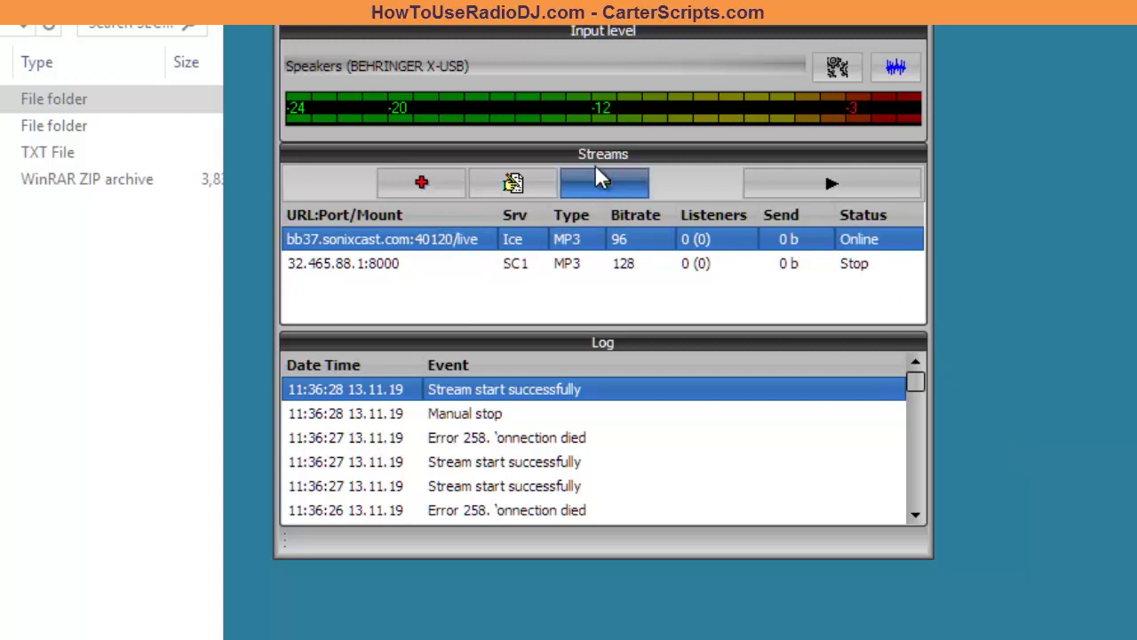
click(423, 185)
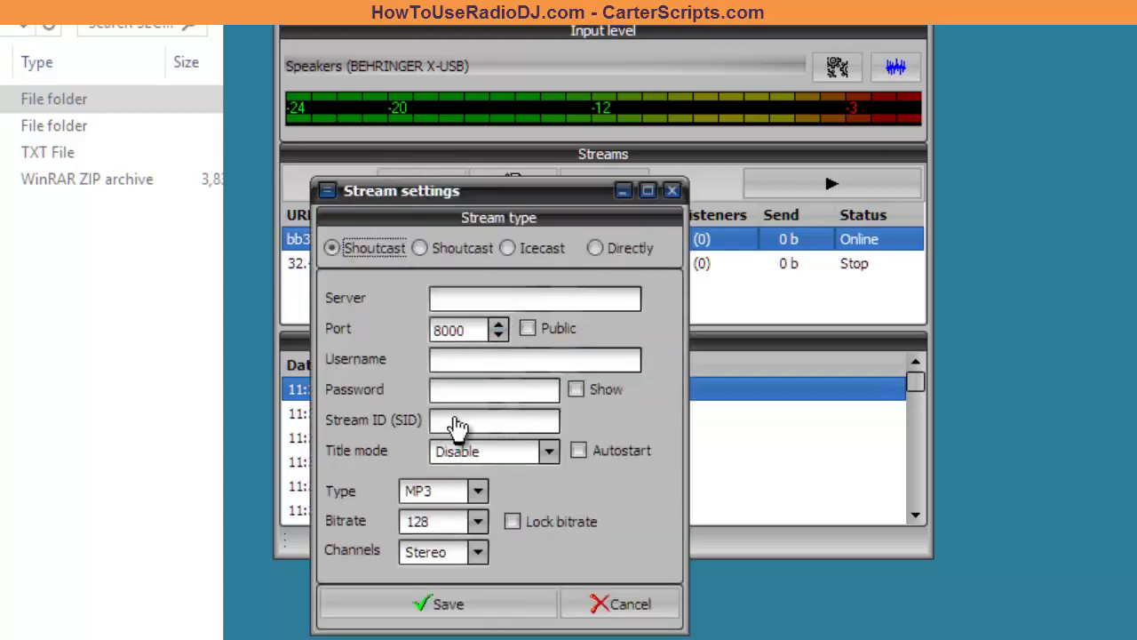
click(619, 606)
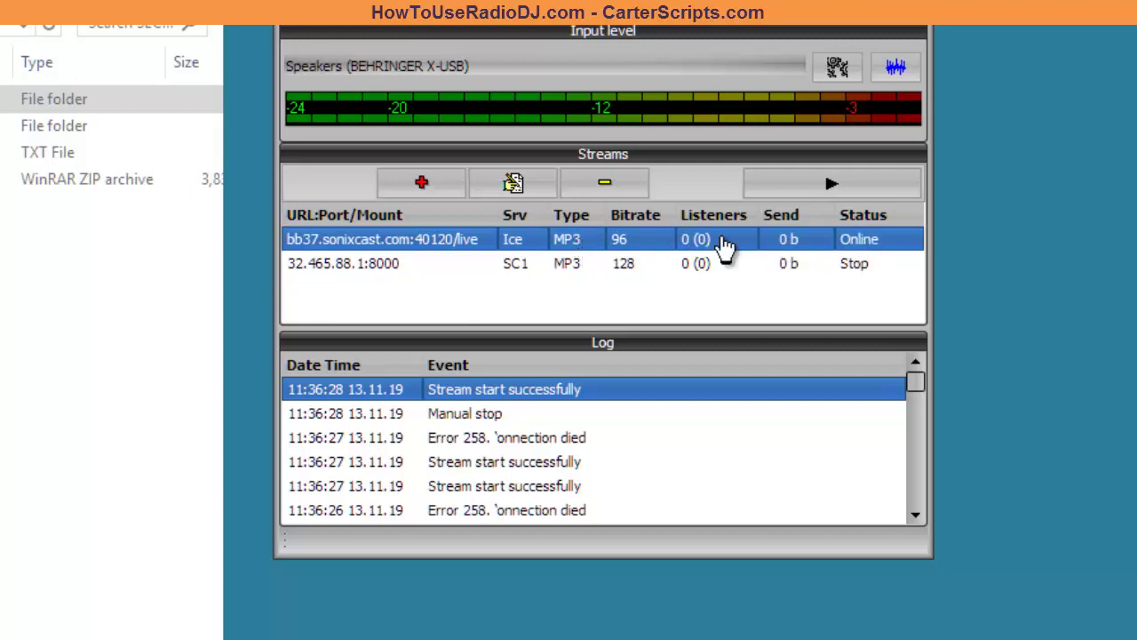
- Set the caster's audio device to X32 Input 1&2 (BEHRINGER X-USB) and save the settings
click(838, 75)
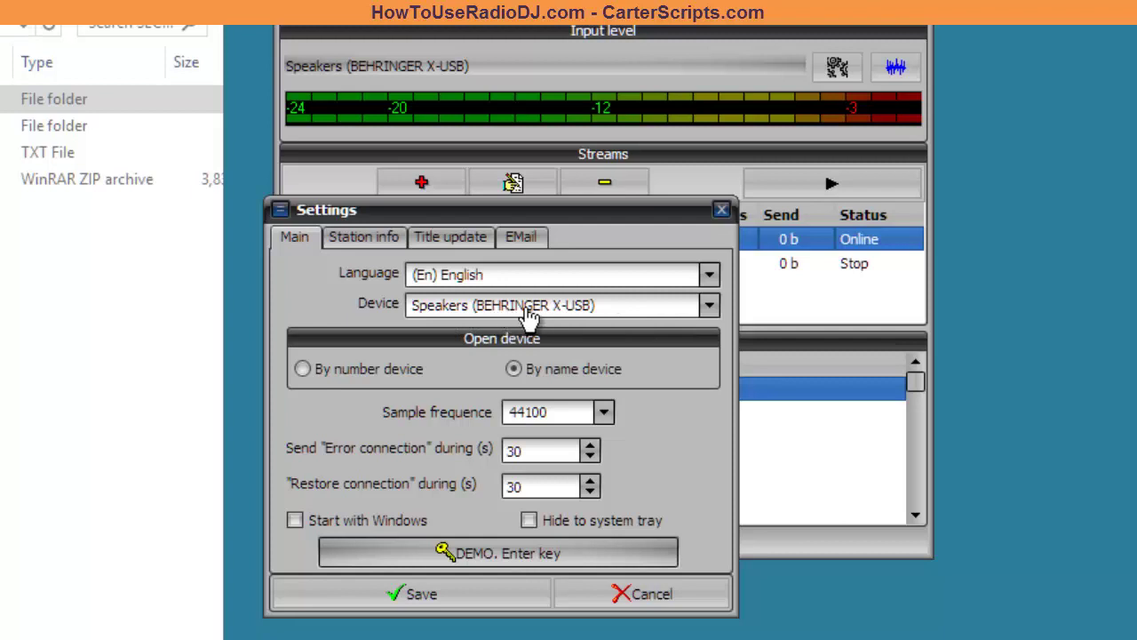
click(710, 306)
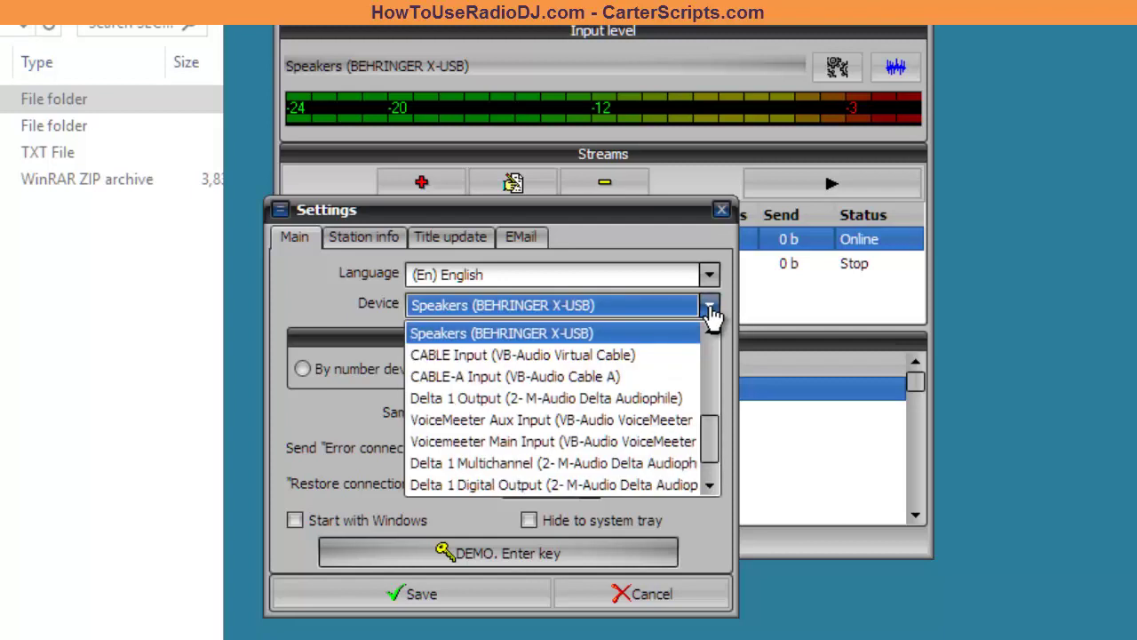
drag(708, 455, 711, 371)
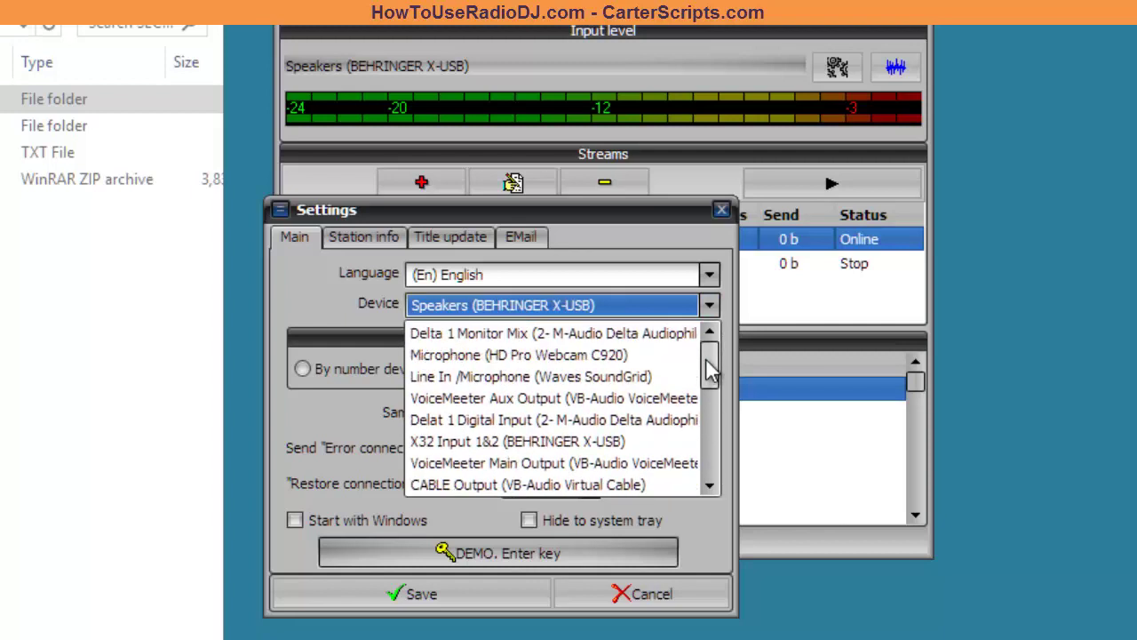
click(524, 440)
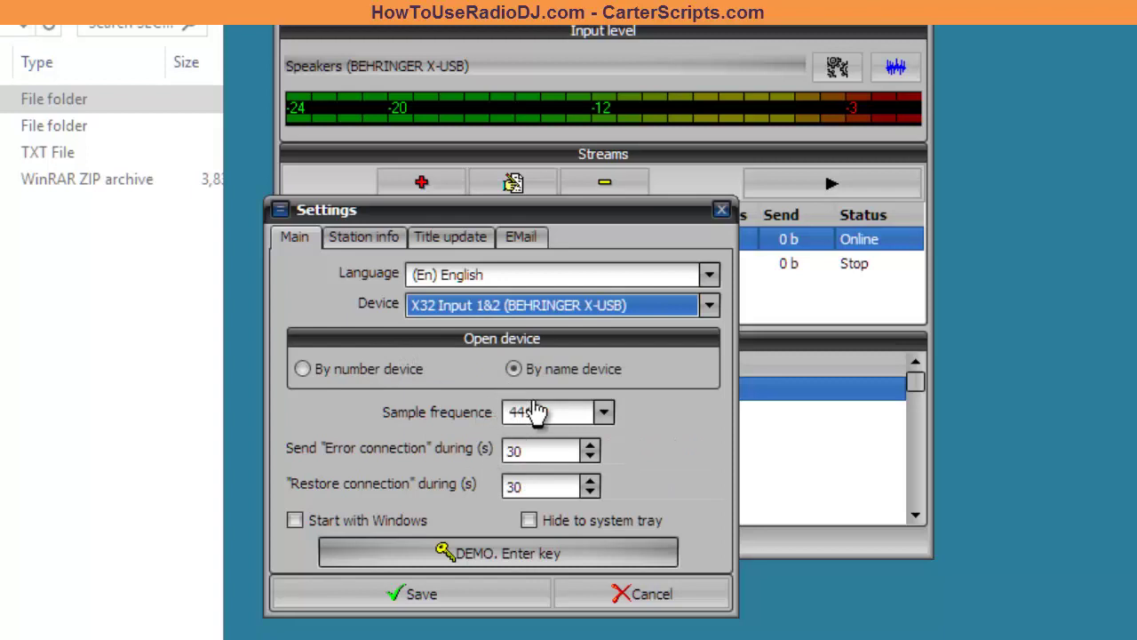
click(435, 594)
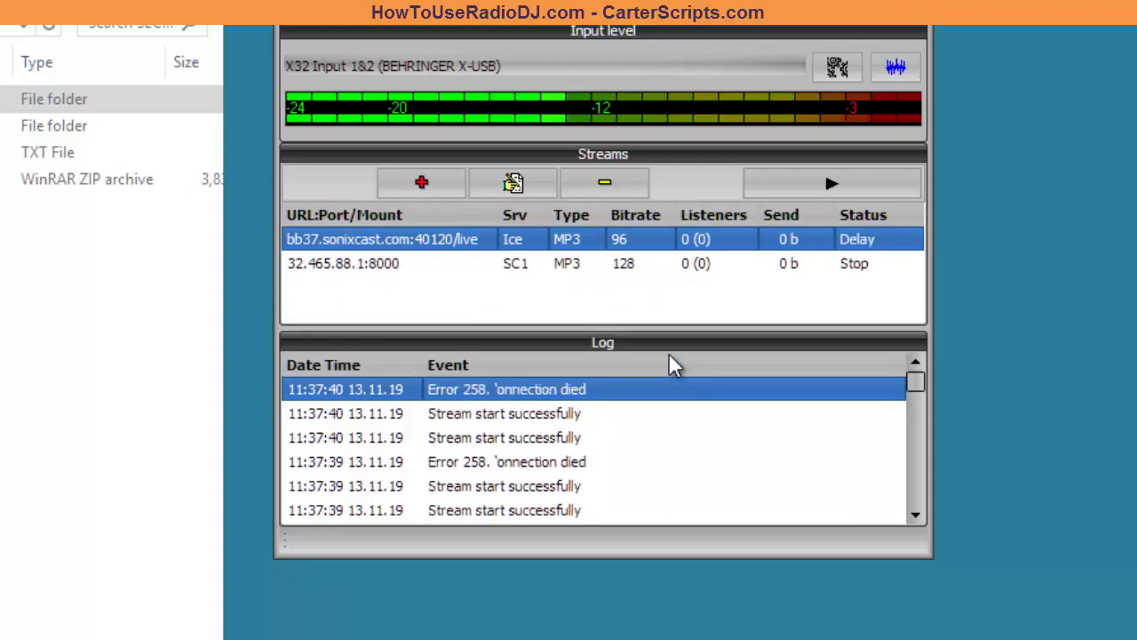
- Review the caster's station info, title update and e-mail settings
click(838, 68)
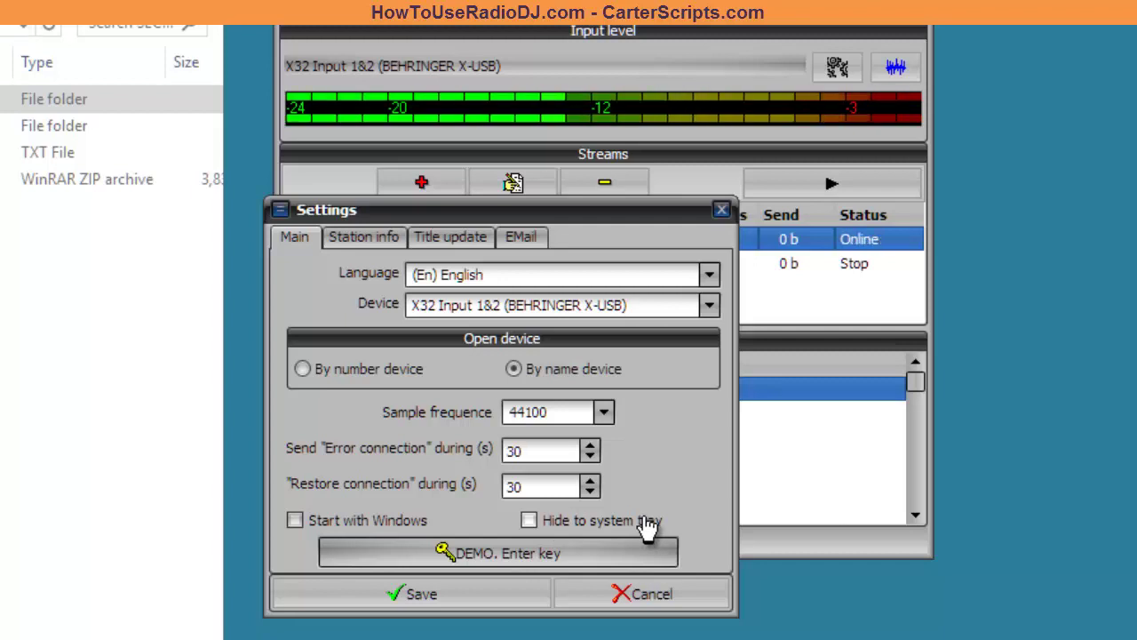
click(365, 236)
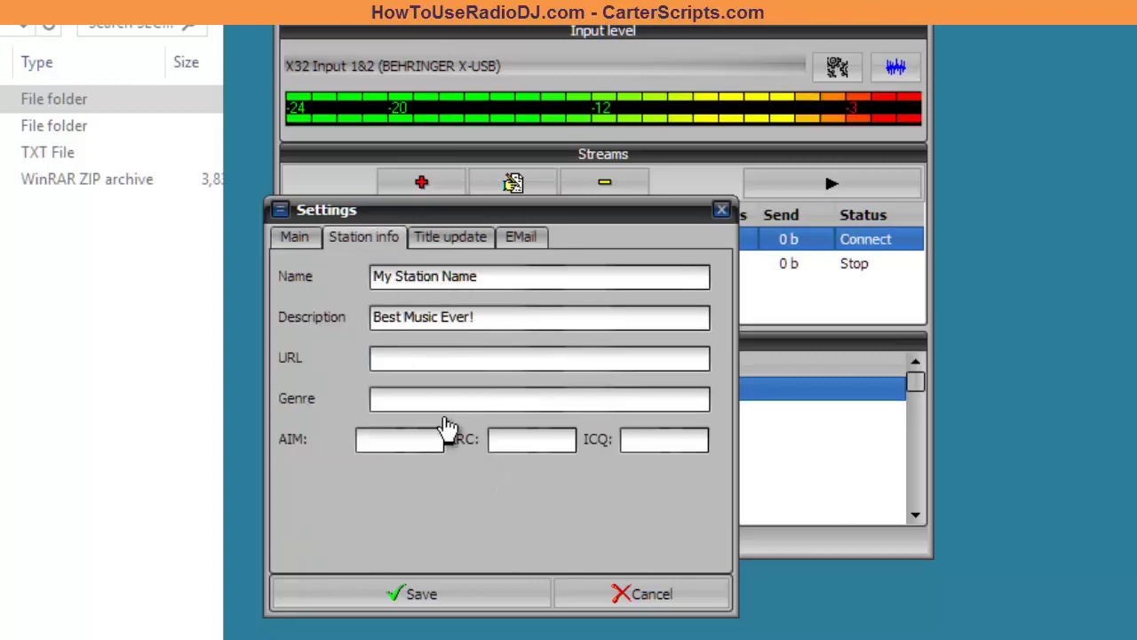
click(453, 236)
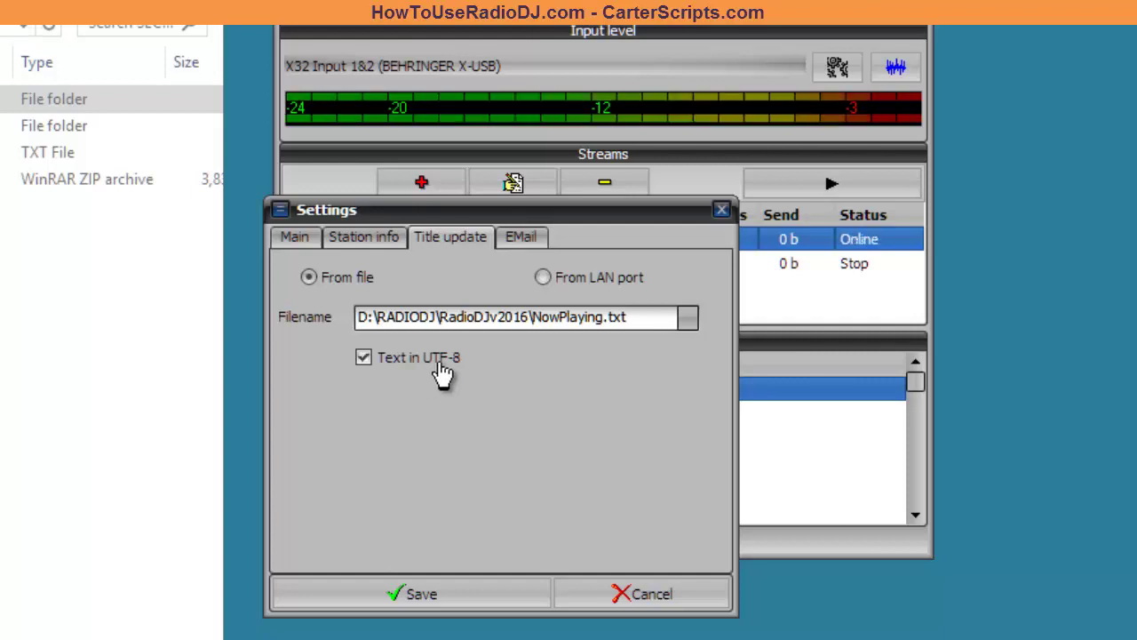
click(526, 238)
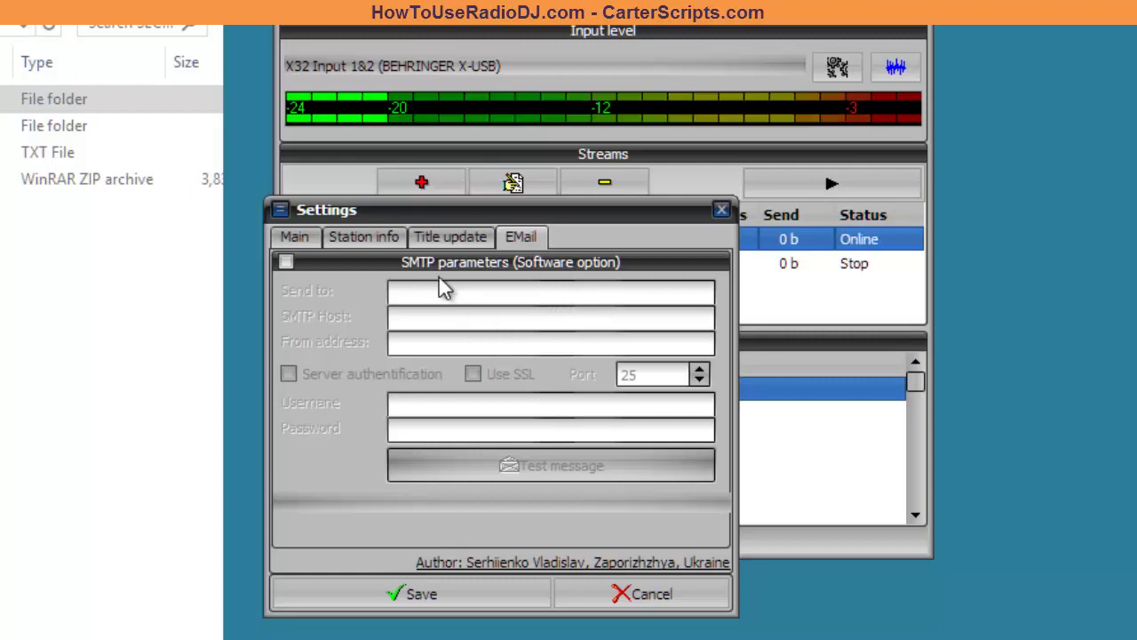
click(349, 236)
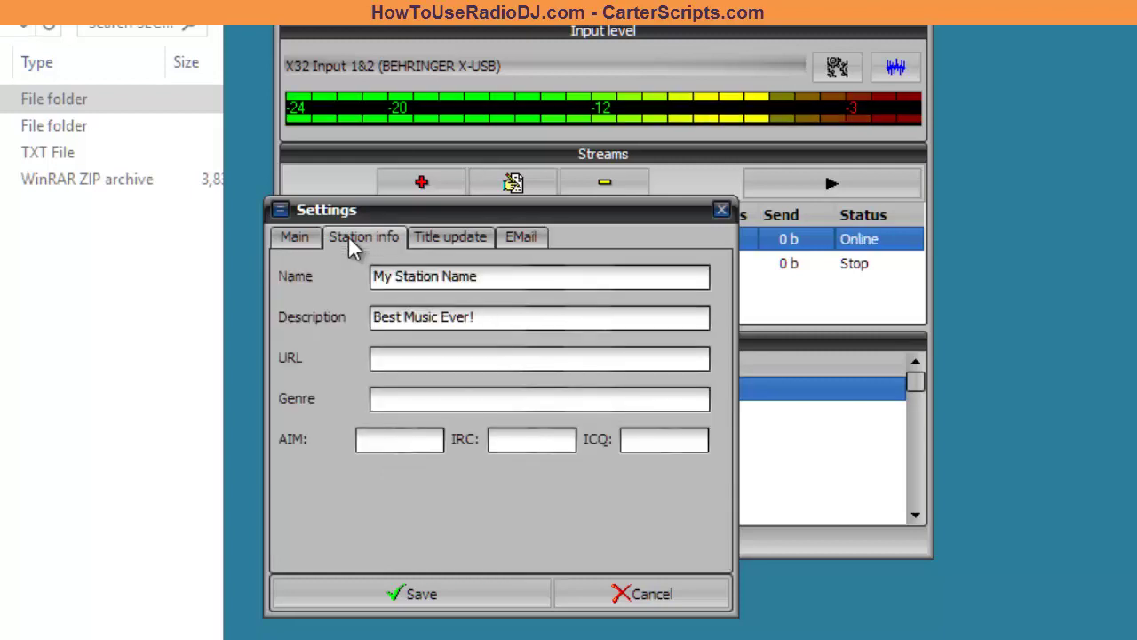
- Set the caster's audio device to Speakers (BEHRINGER X-USB) and save the settings
click(292, 236)
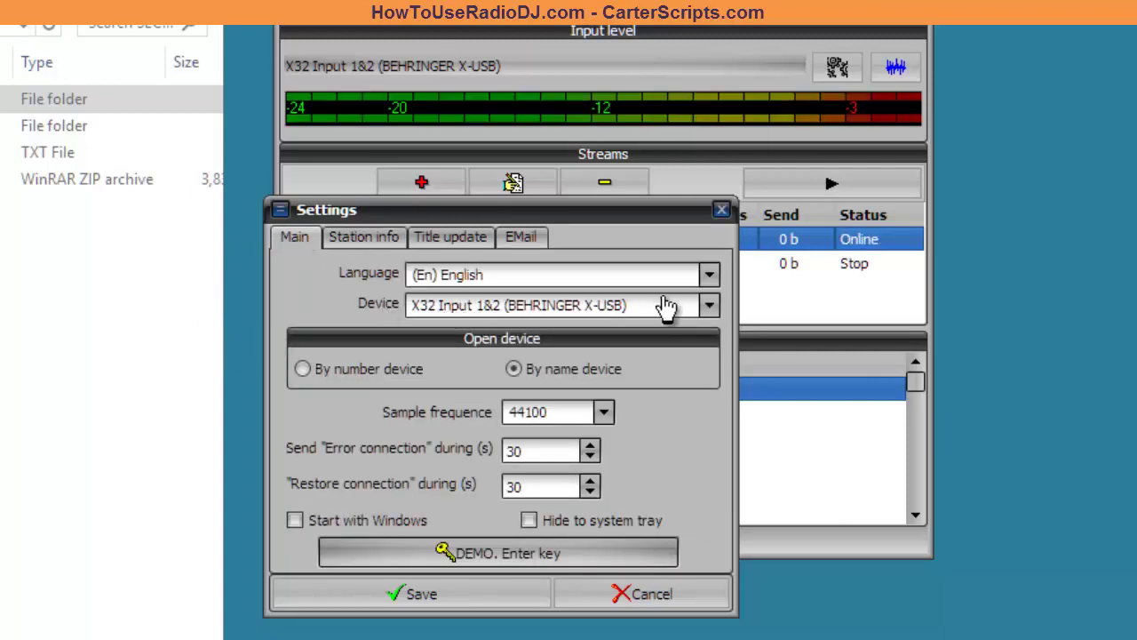
click(711, 307)
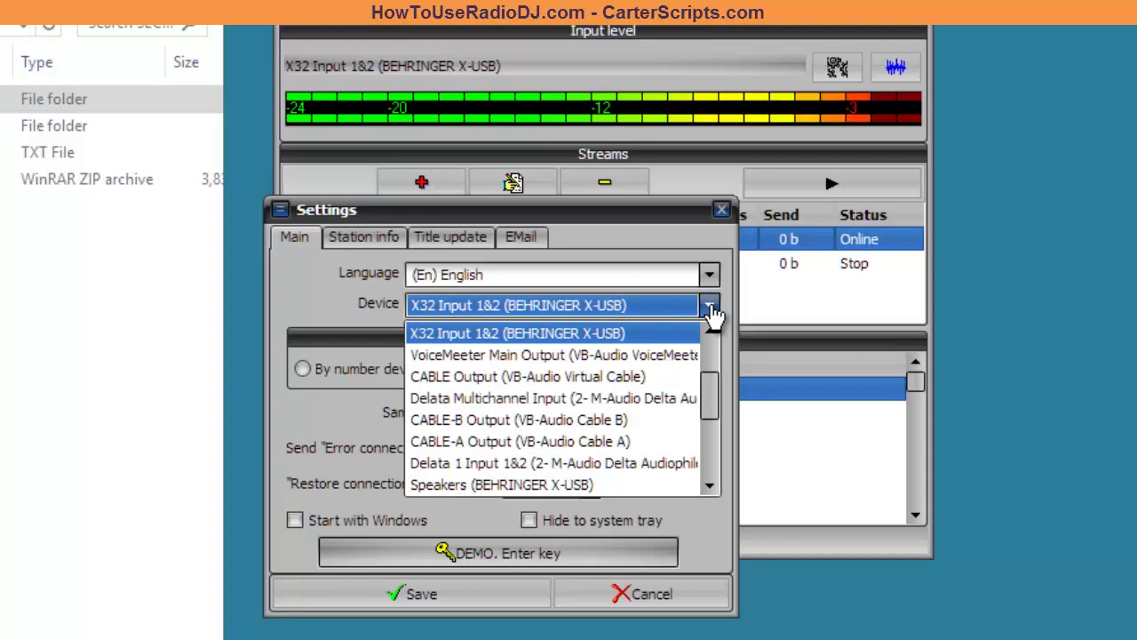
click(557, 487)
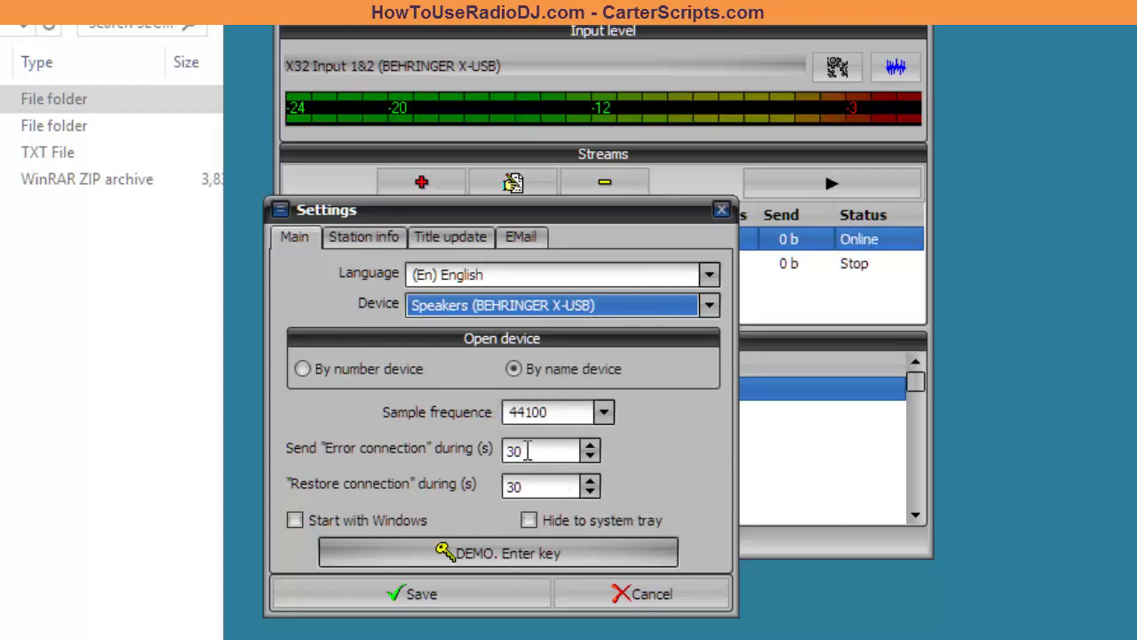
click(533, 449)
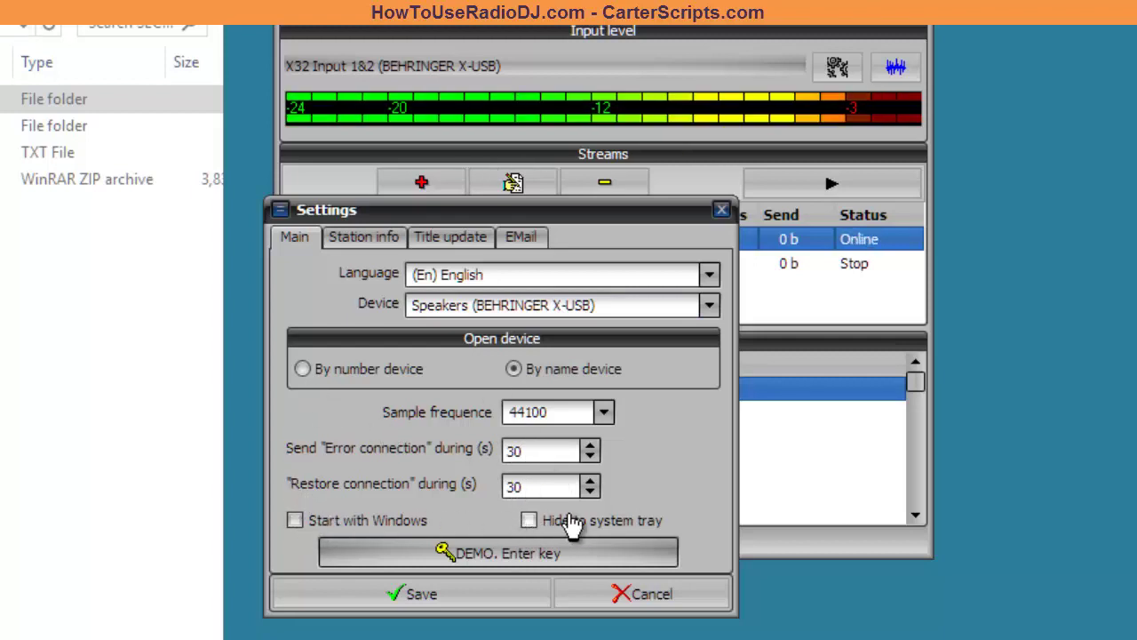
click(464, 598)
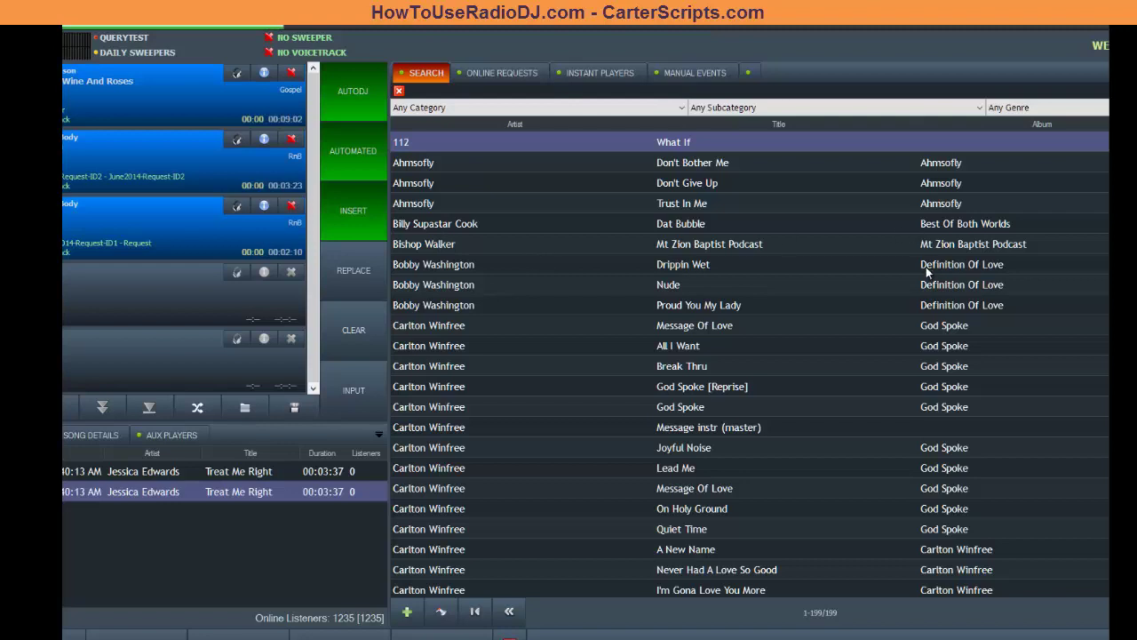
click(374, 389)
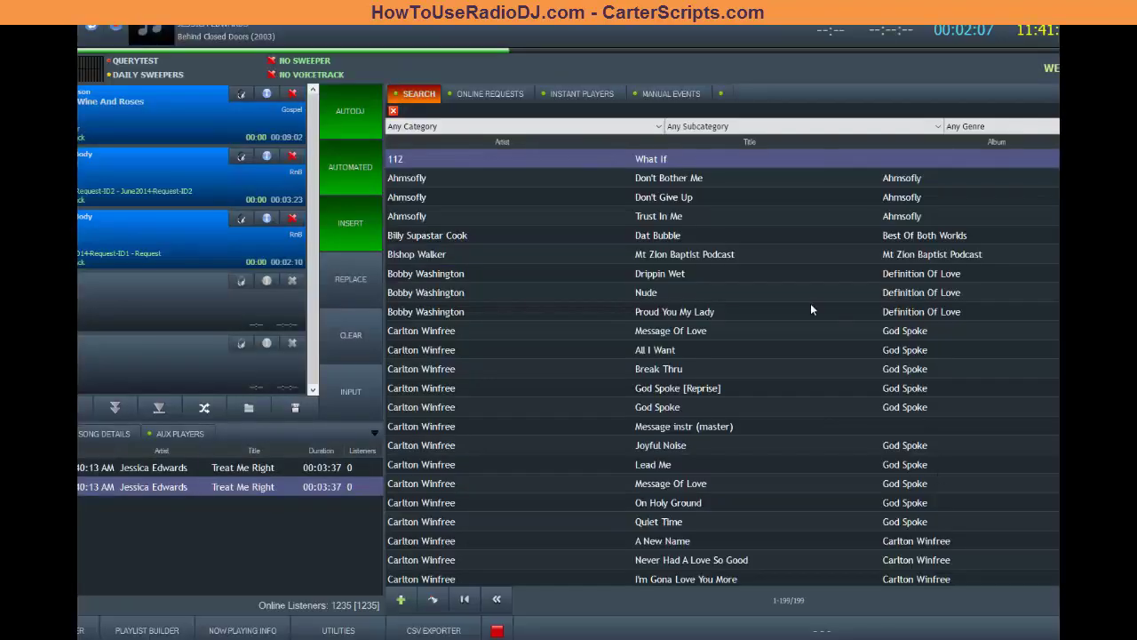
click(353, 395)
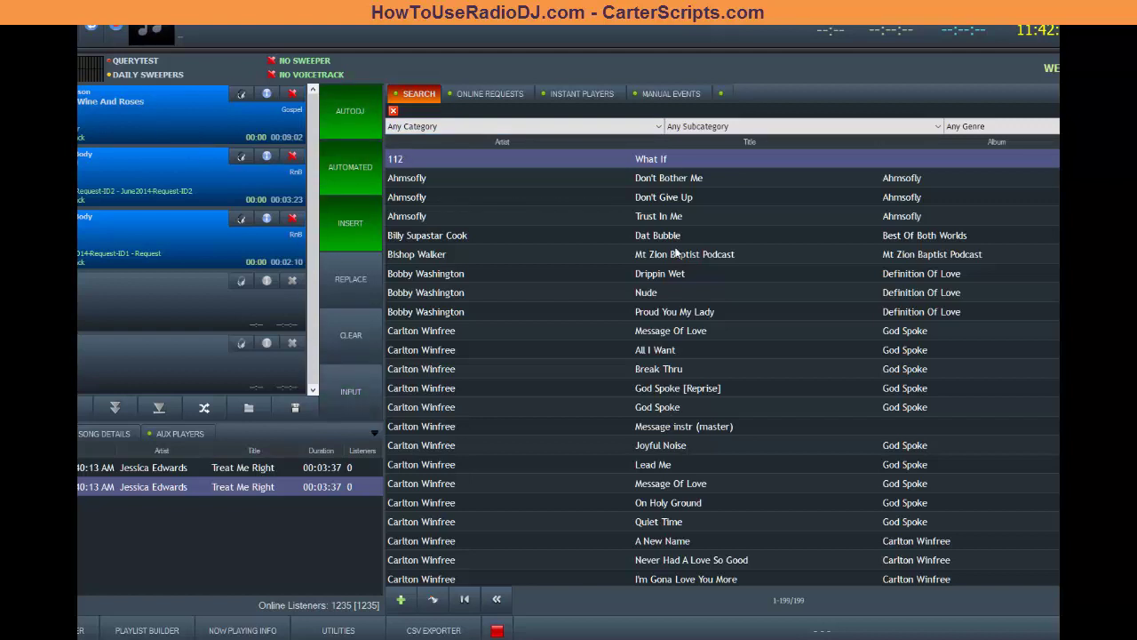
- In RadioDJ's sound card options, set the song volume to 1 for overlay files, sweepers and voice tracks, and save
key(ctrl+o)
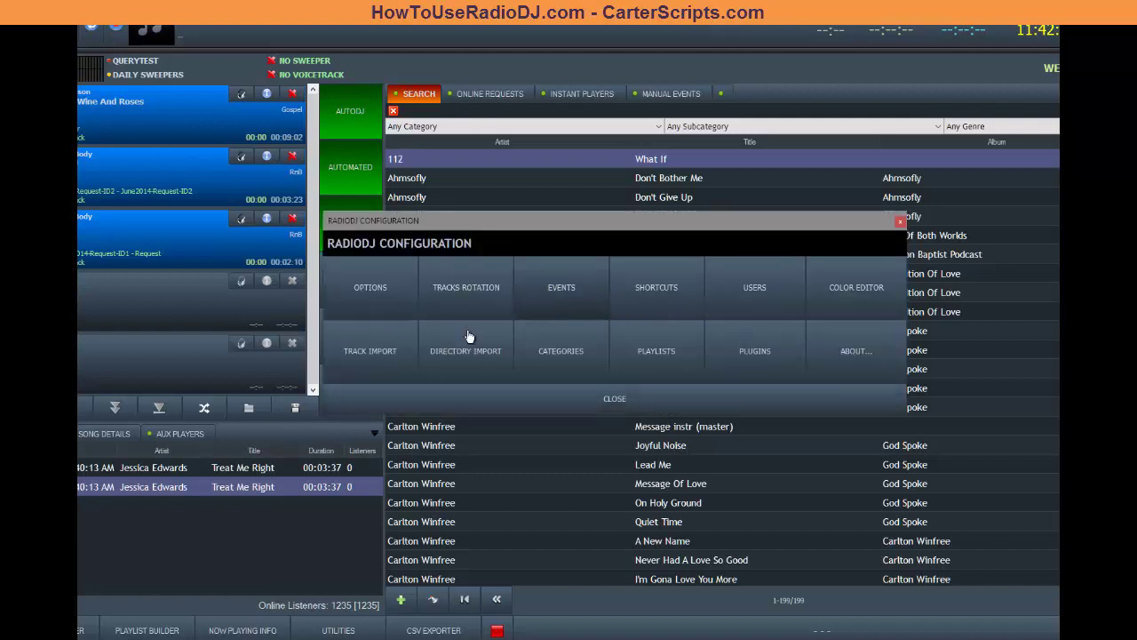
key(Return)
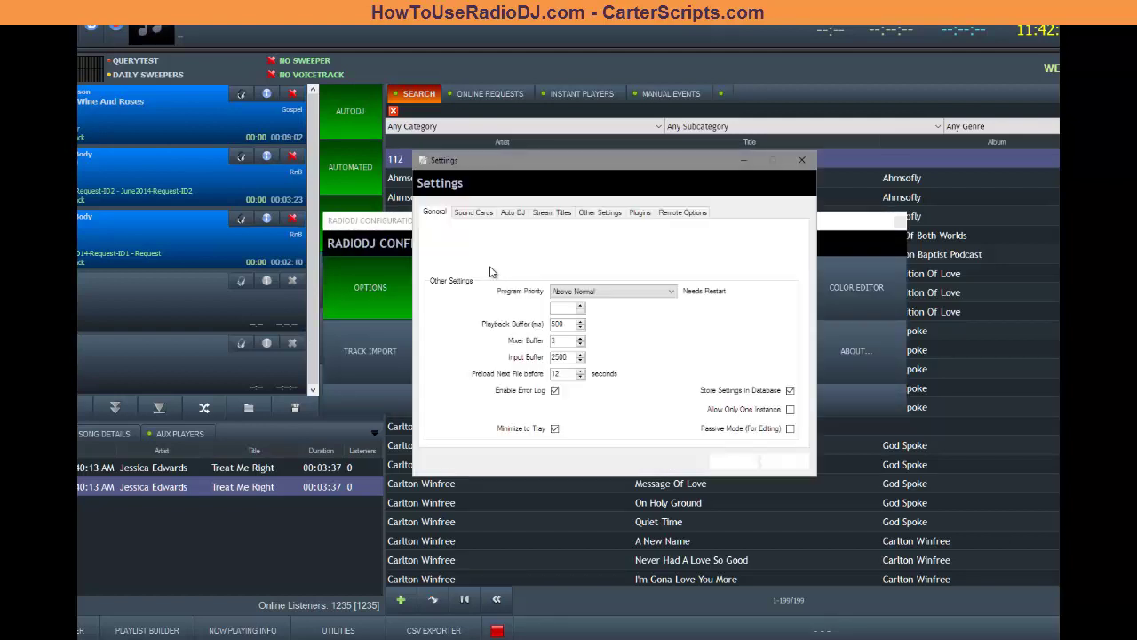
click(474, 212)
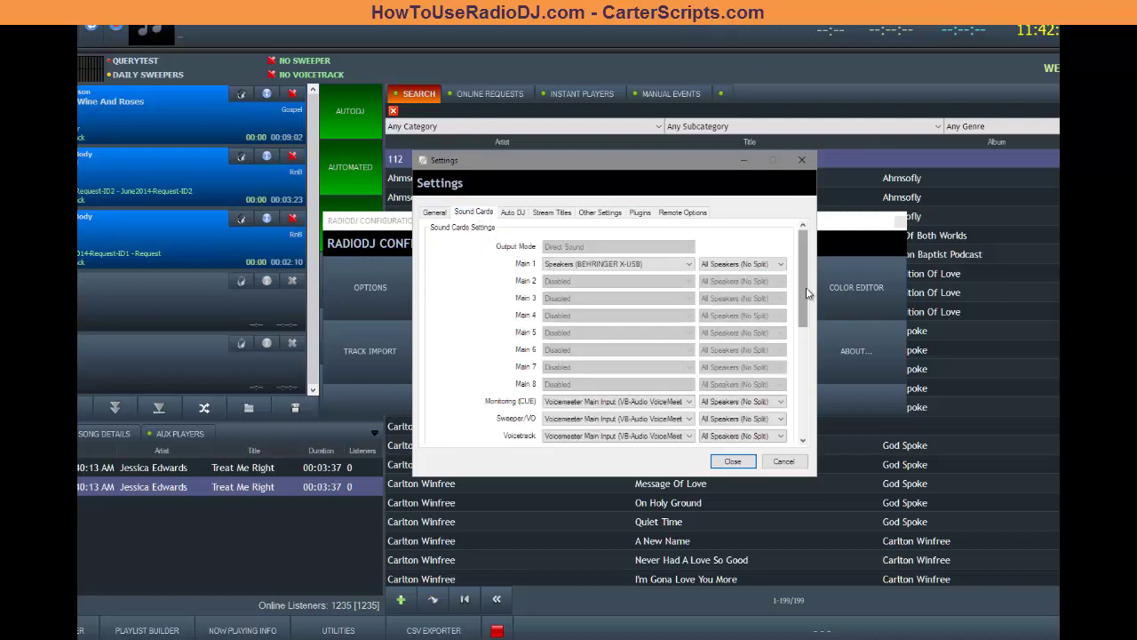
drag(806, 289, 811, 435)
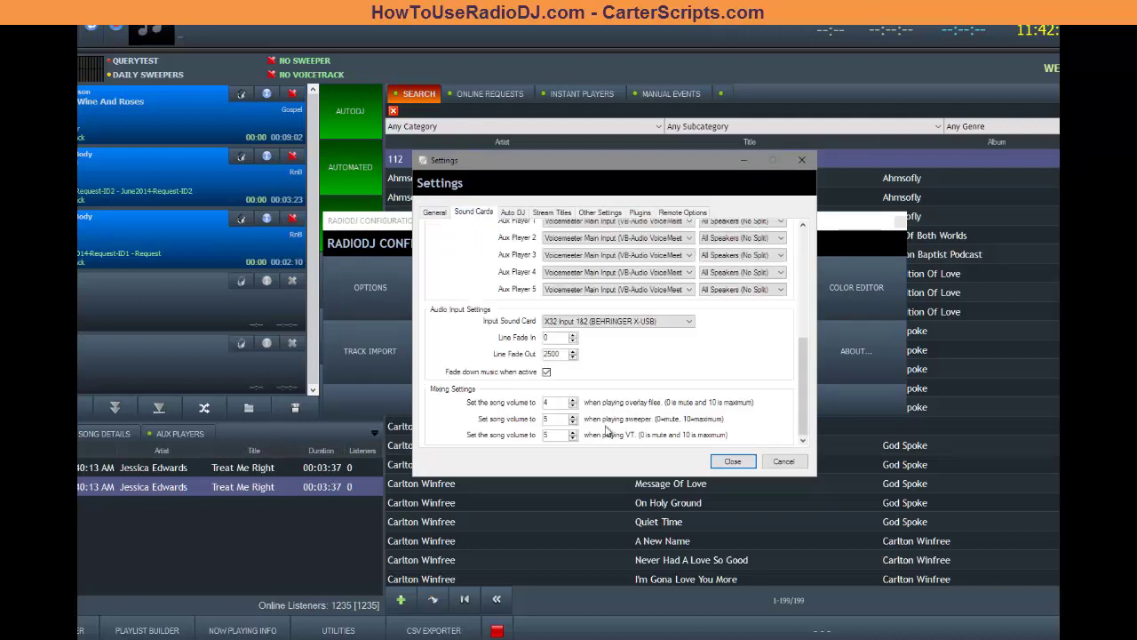
double_click(558, 402)
text(1)
double_click(548, 417)
text(1)
double_click(548, 435)
text(1)
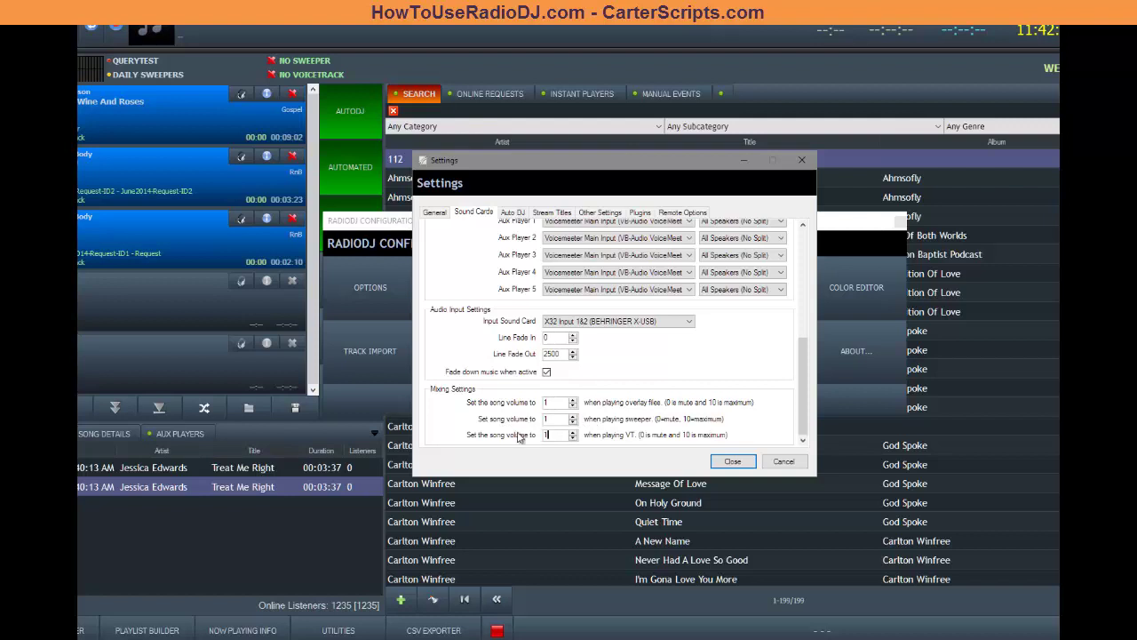
click(732, 461)
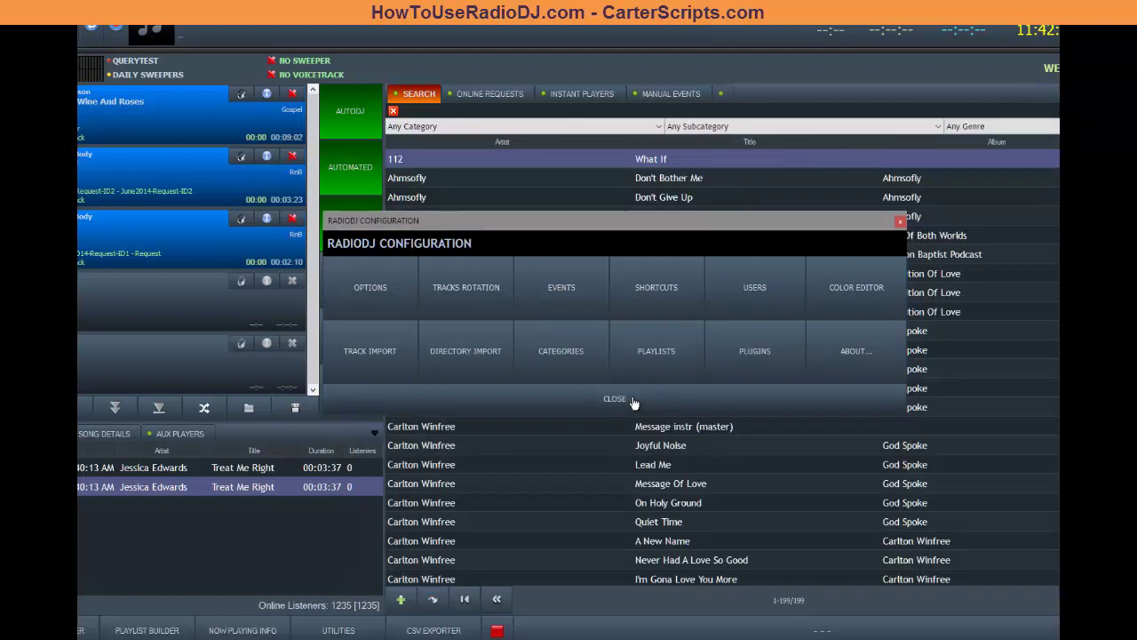
click(657, 405)
- Start the queued music and toggle the live audio input to test talking over it
click(327, 178)
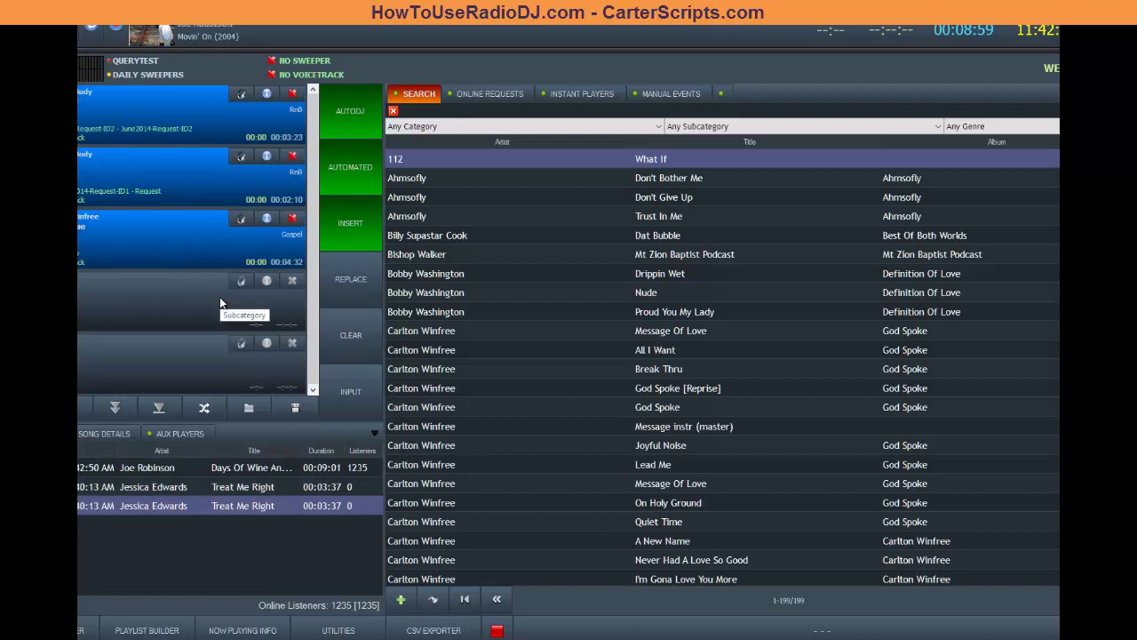
click(361, 400)
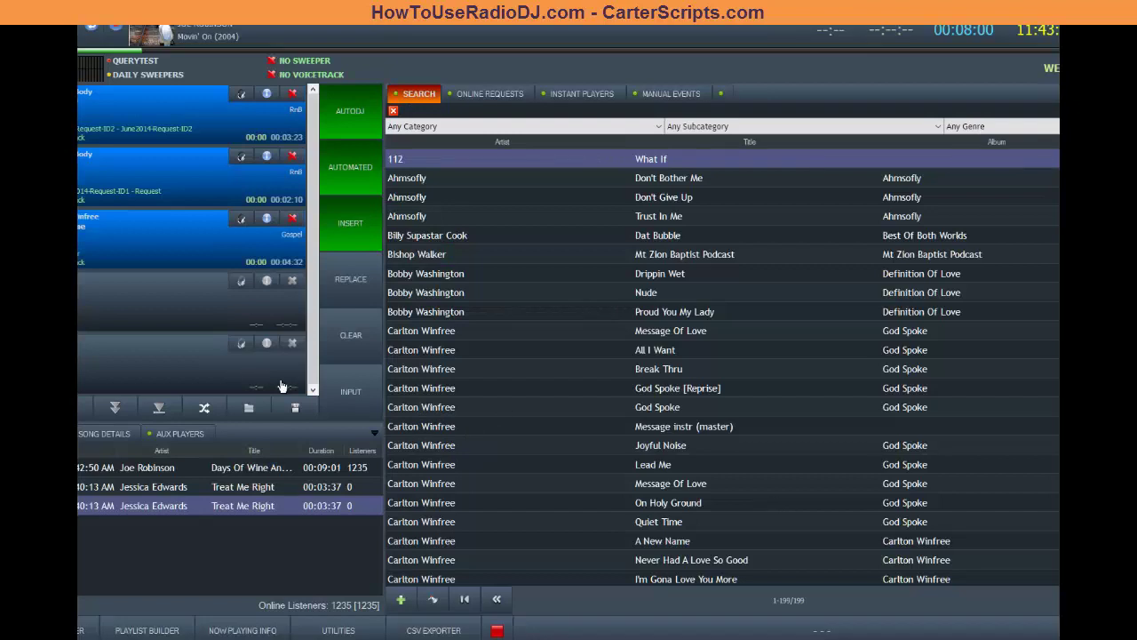
click(348, 394)
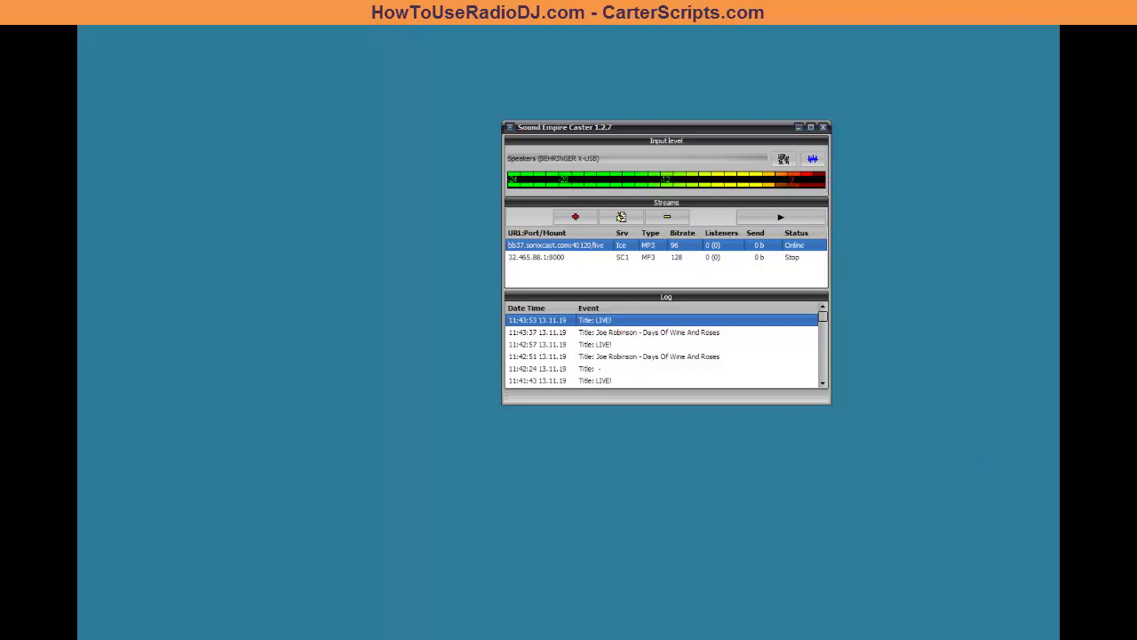
- Compare the target file of RadioDJ's now-playing export with the filename in the caster's title update settings
key(alt+Tab)
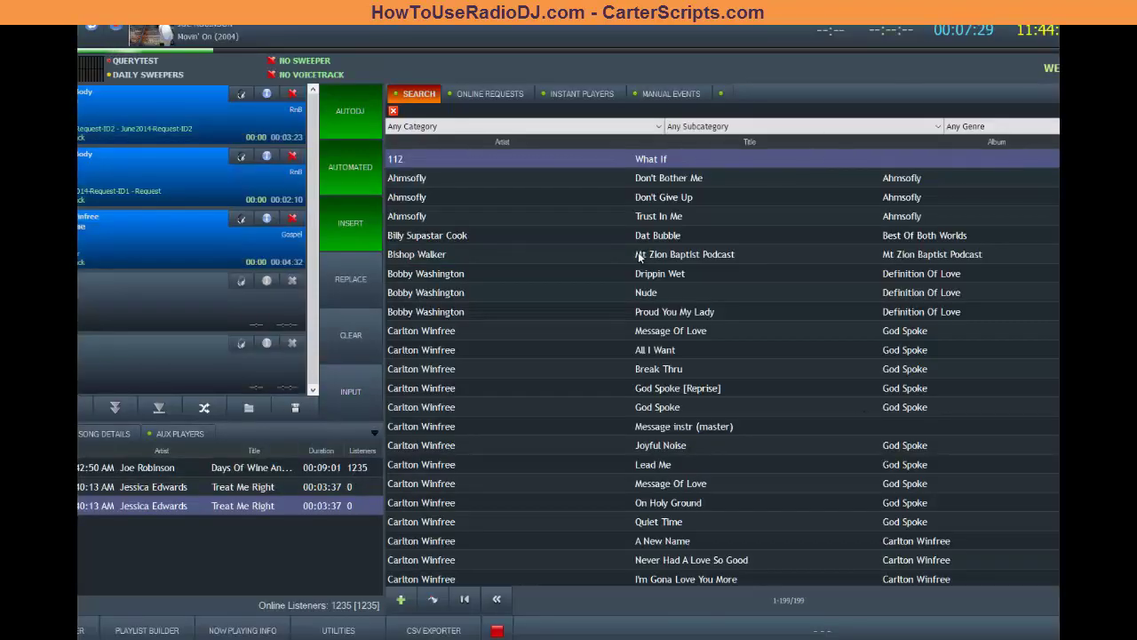
click(242, 630)
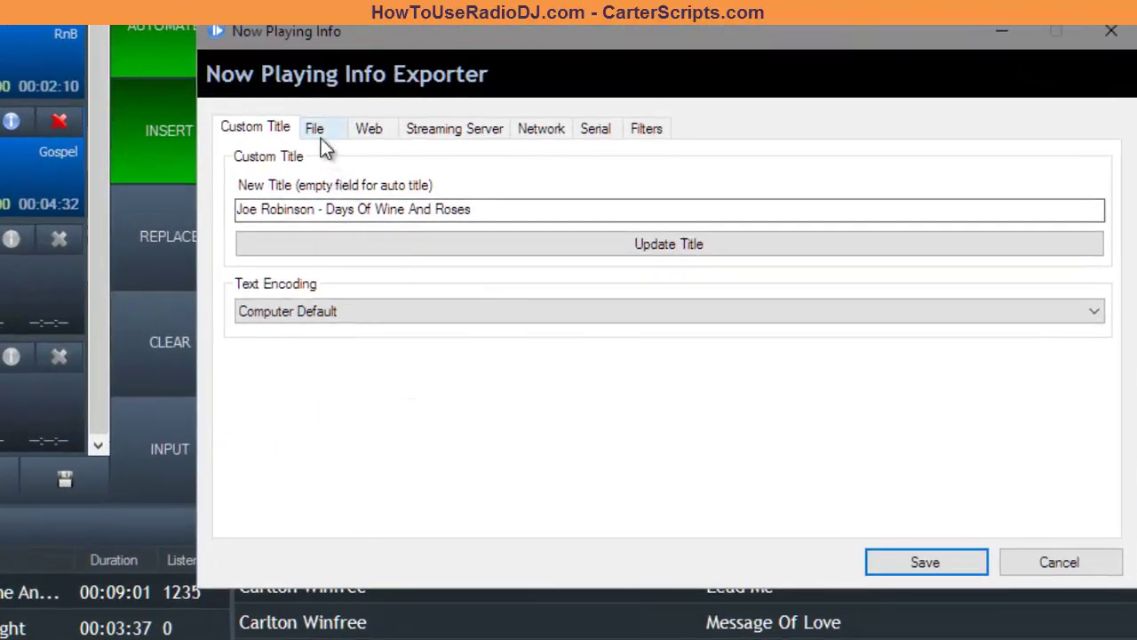
click(318, 132)
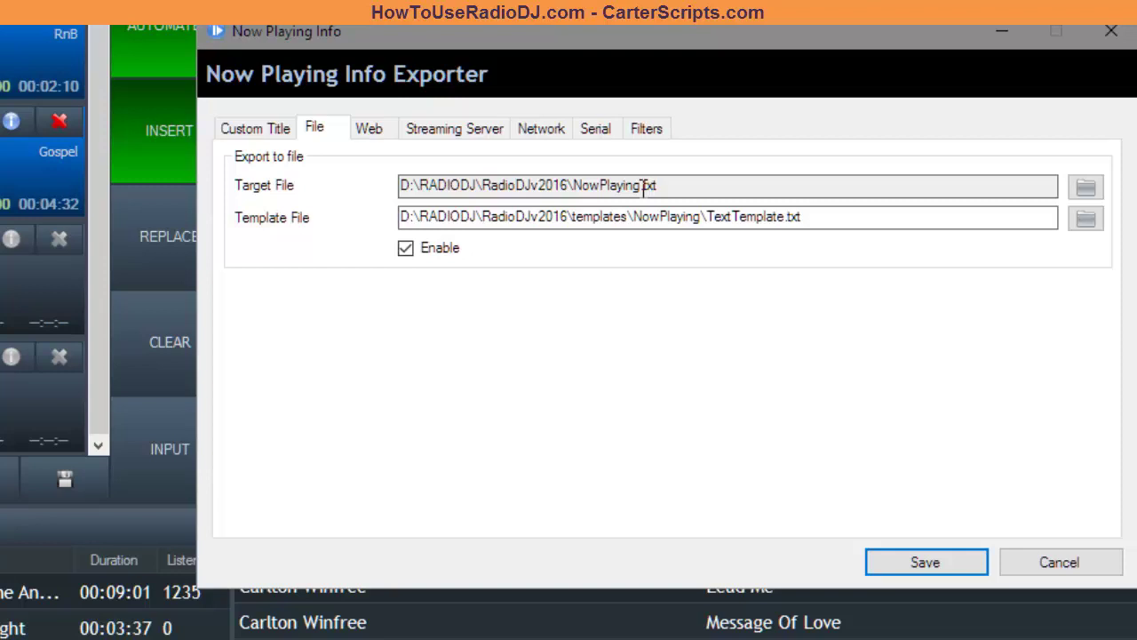
drag(690, 185, 302, 192)
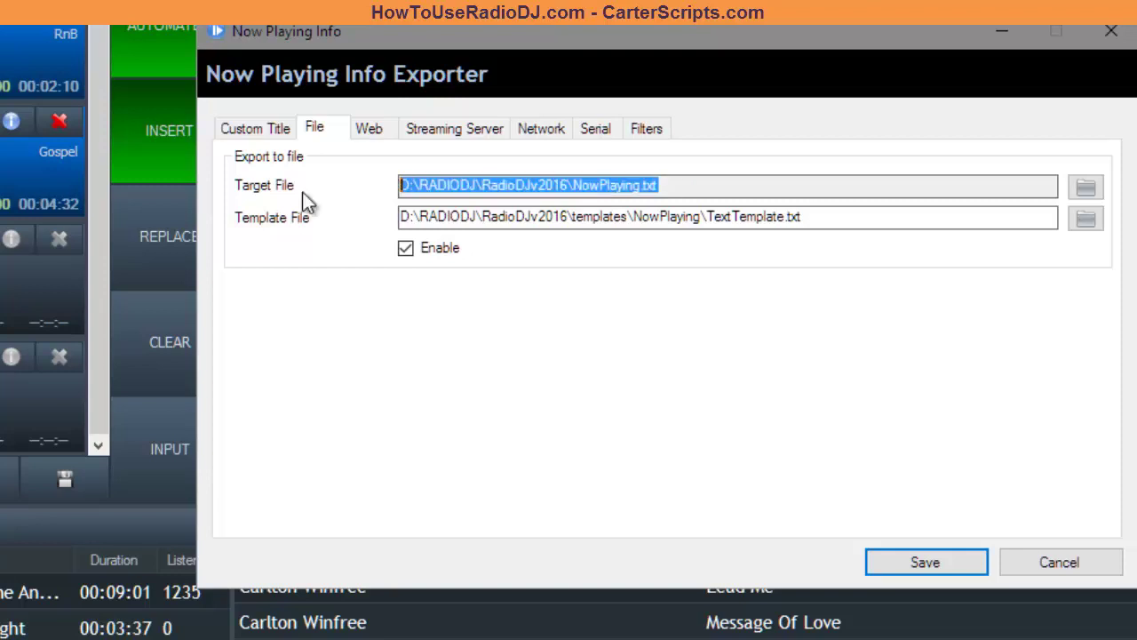
click(486, 185)
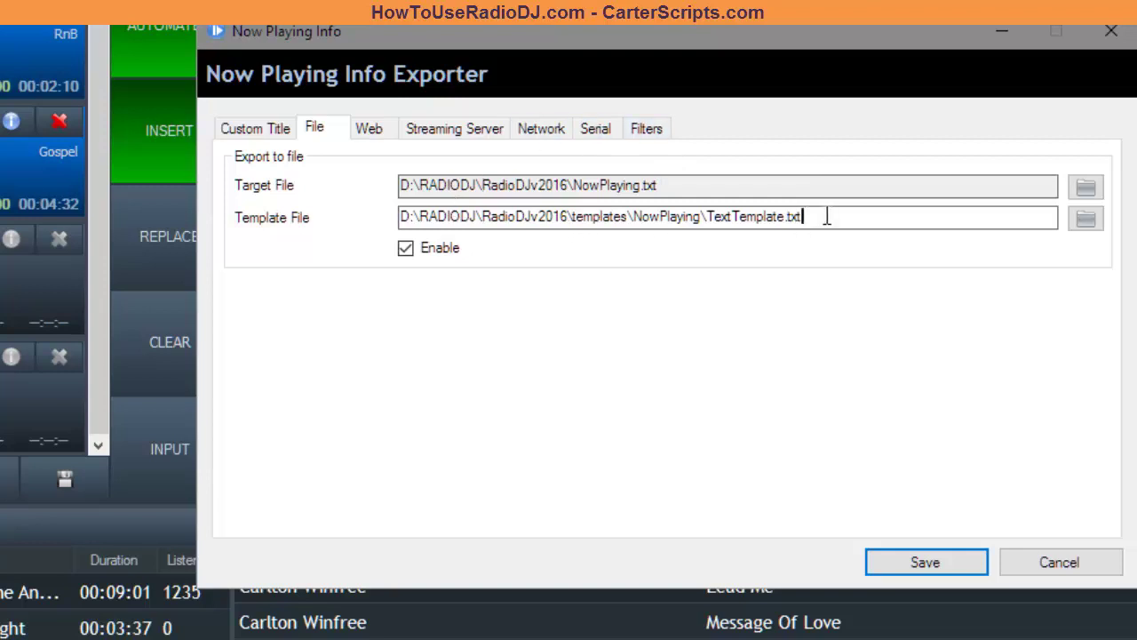
drag(826, 217, 761, 246)
click(1053, 562)
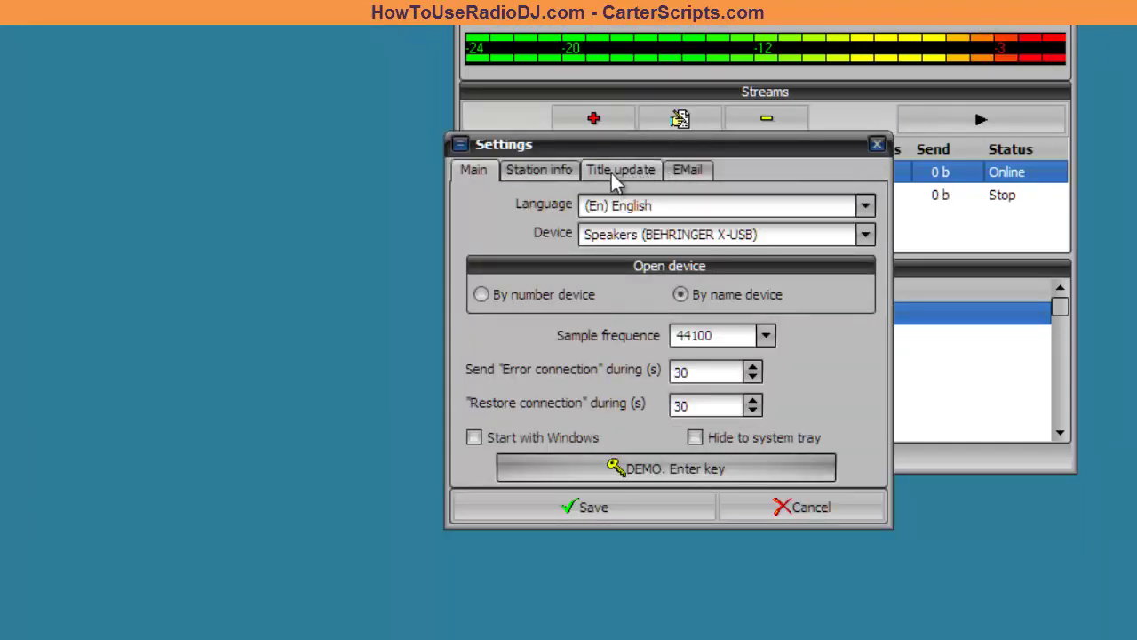
click(611, 172)
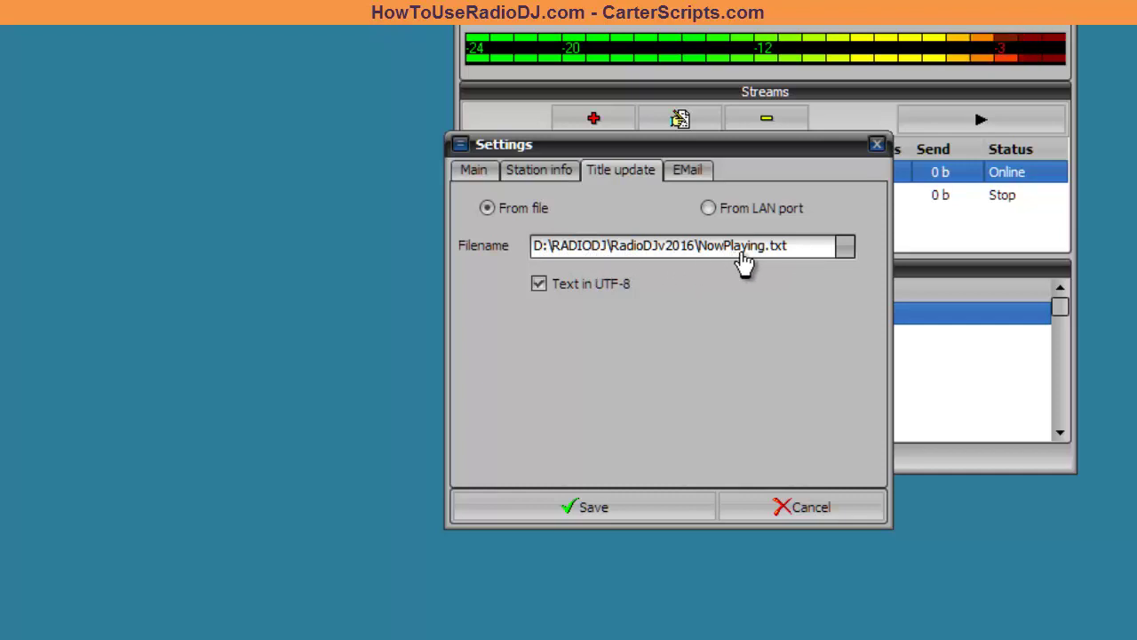
click(652, 520)
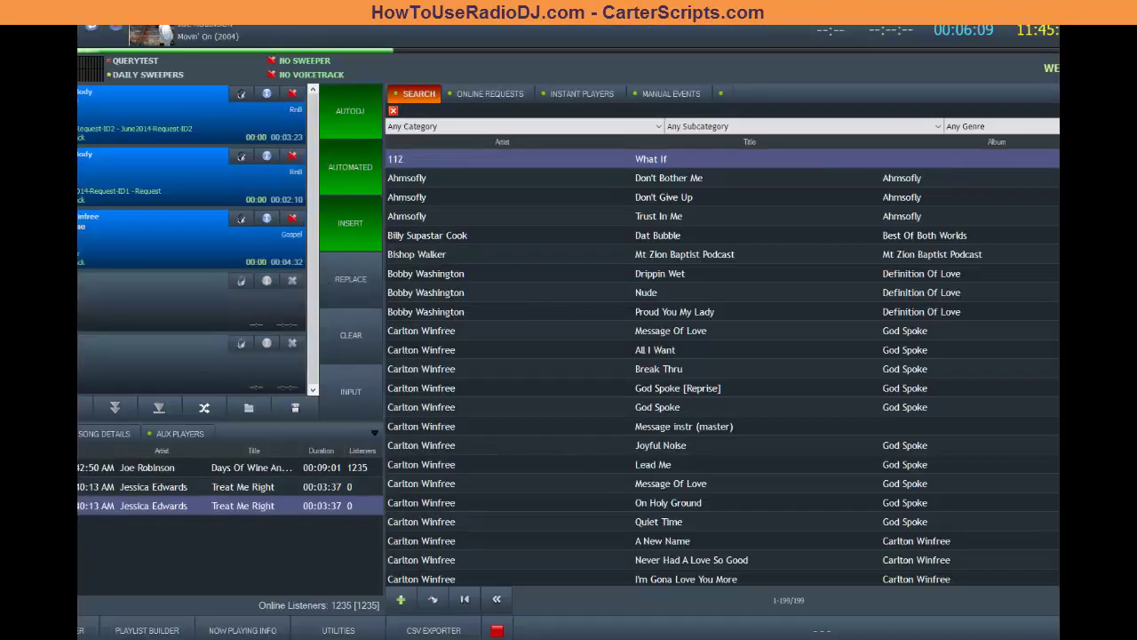
- Review RadioDJ's other settings and stream titles, toggling the line-in title off and back on, and close the configuration
click(35, 630)
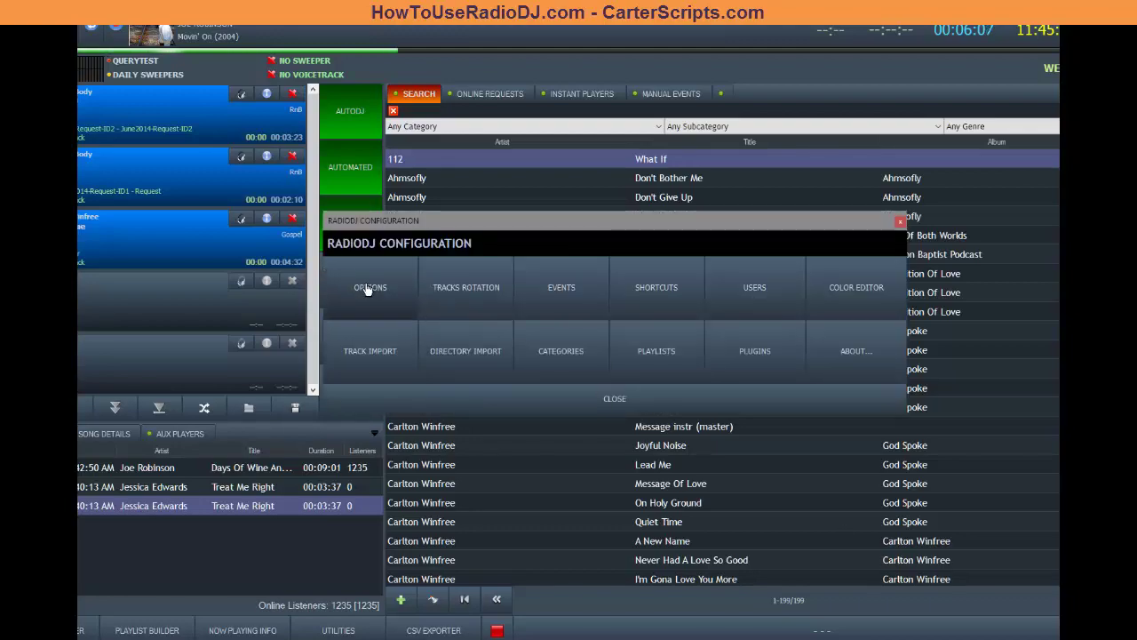
click(373, 293)
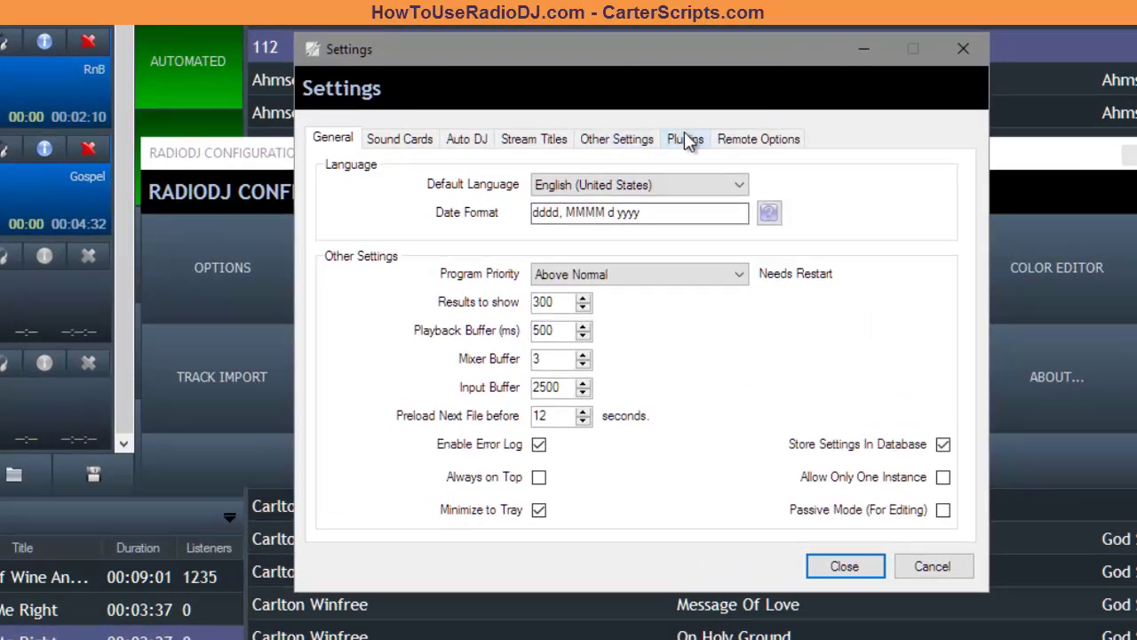
click(675, 153)
click(636, 152)
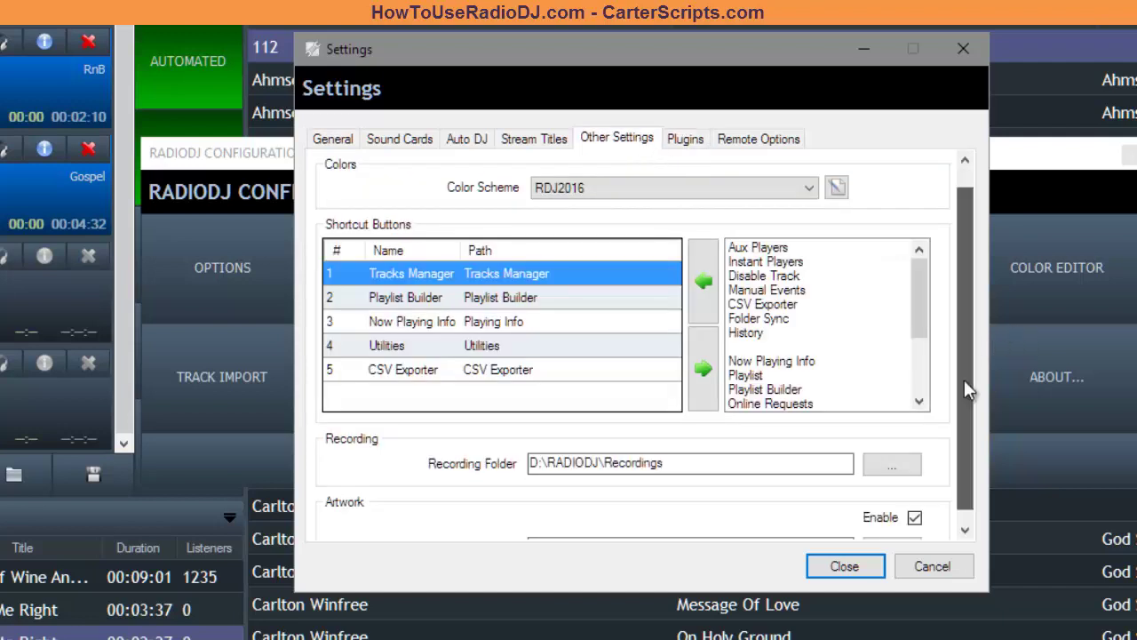
scroll(966, 400, down, 1)
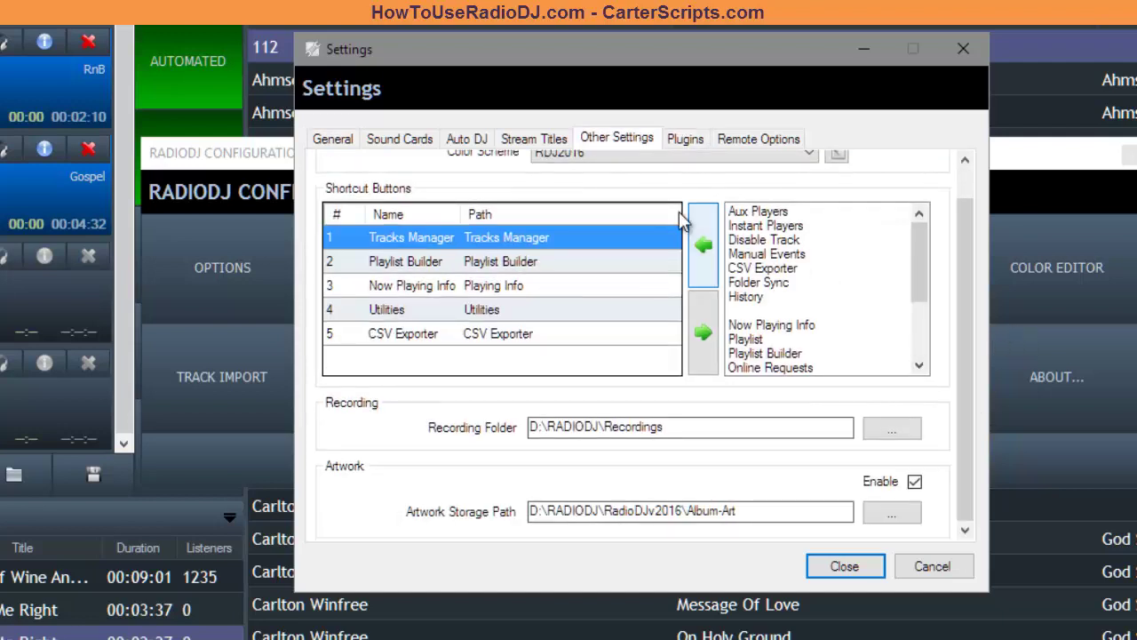
click(547, 142)
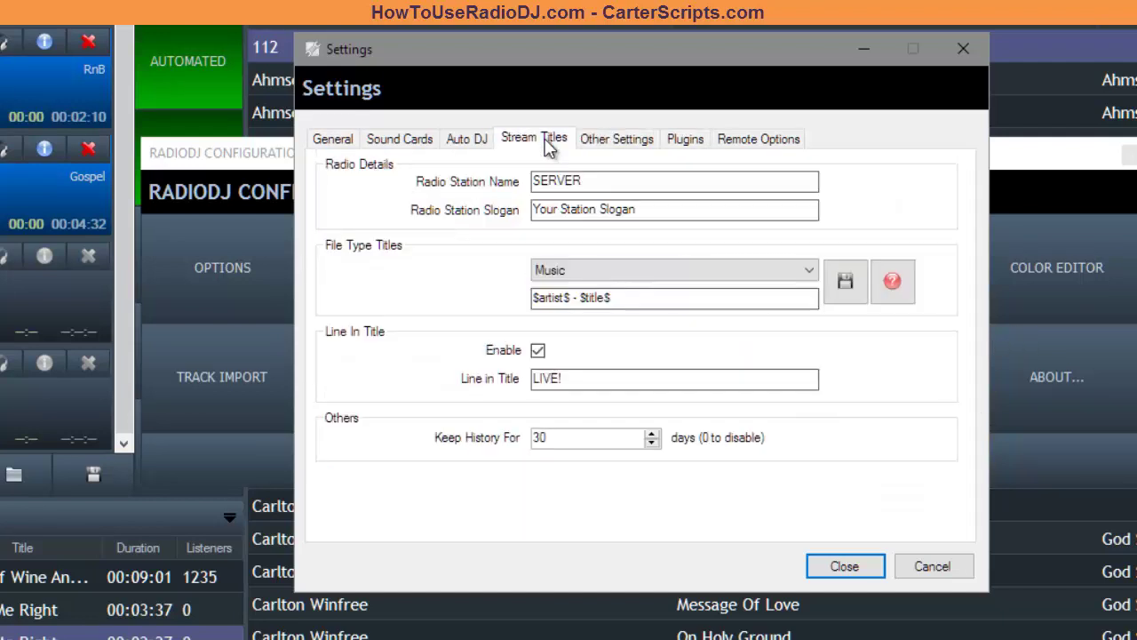
click(537, 351)
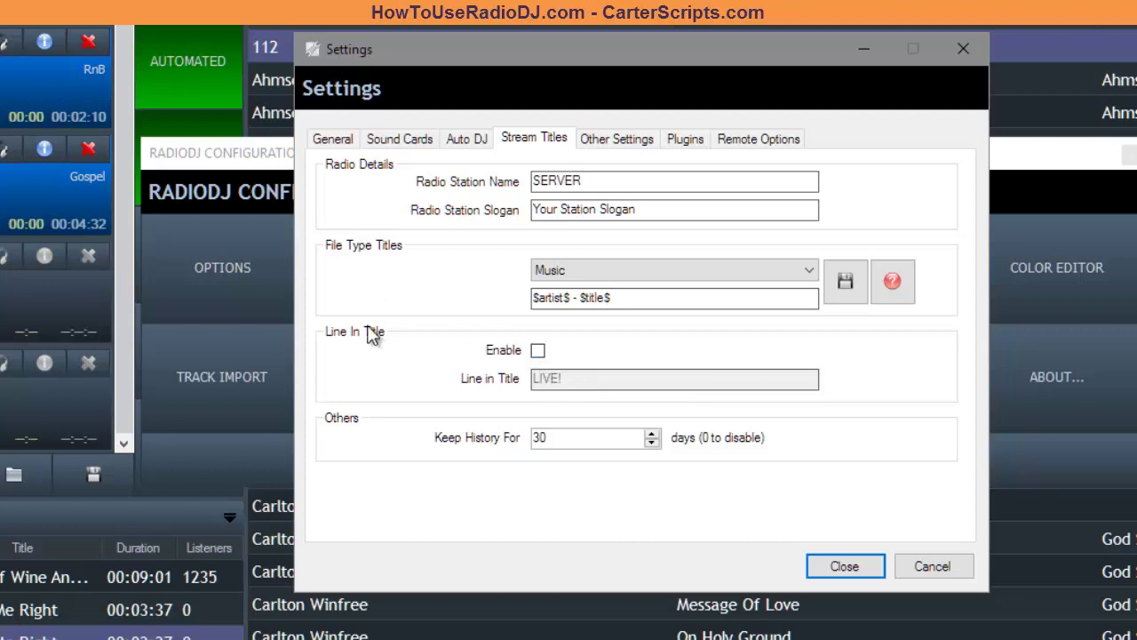
click(537, 351)
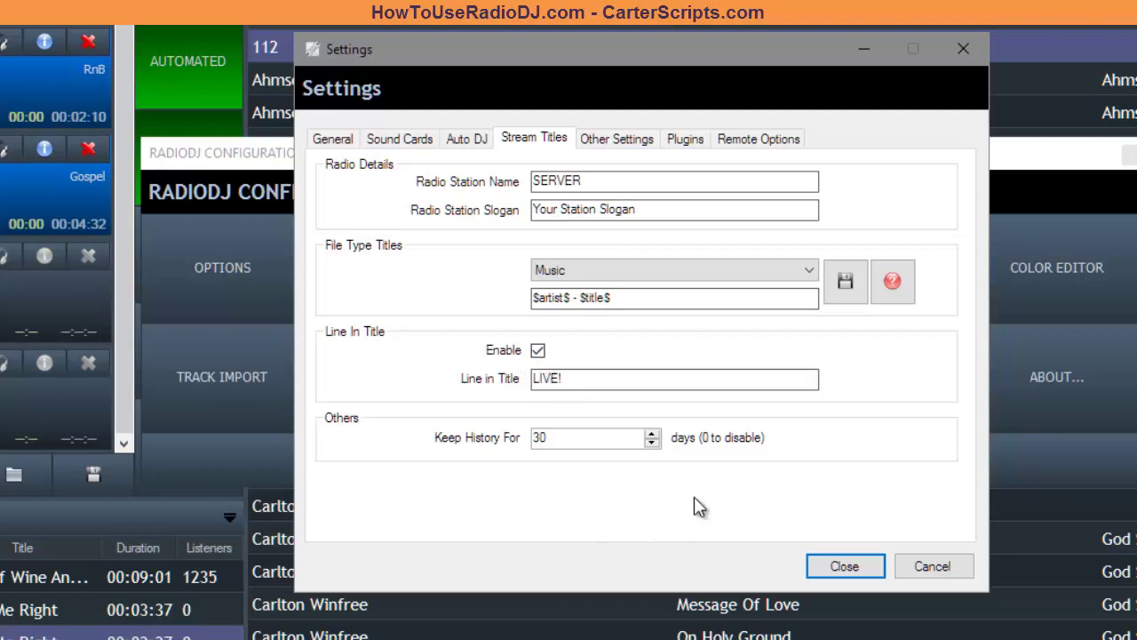
click(843, 563)
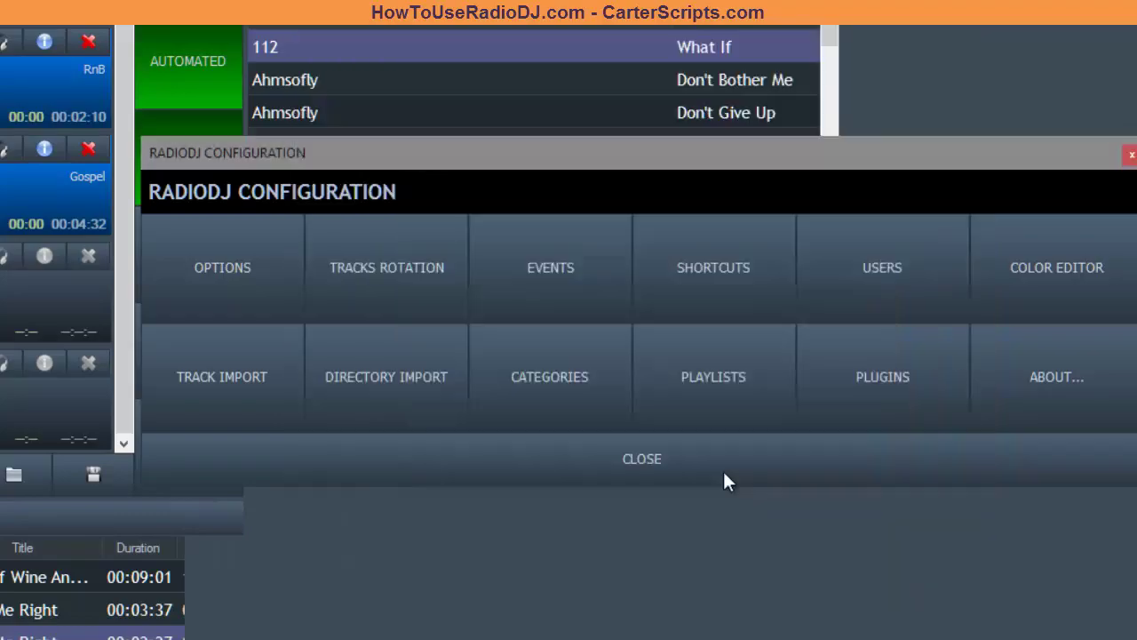
click(649, 469)
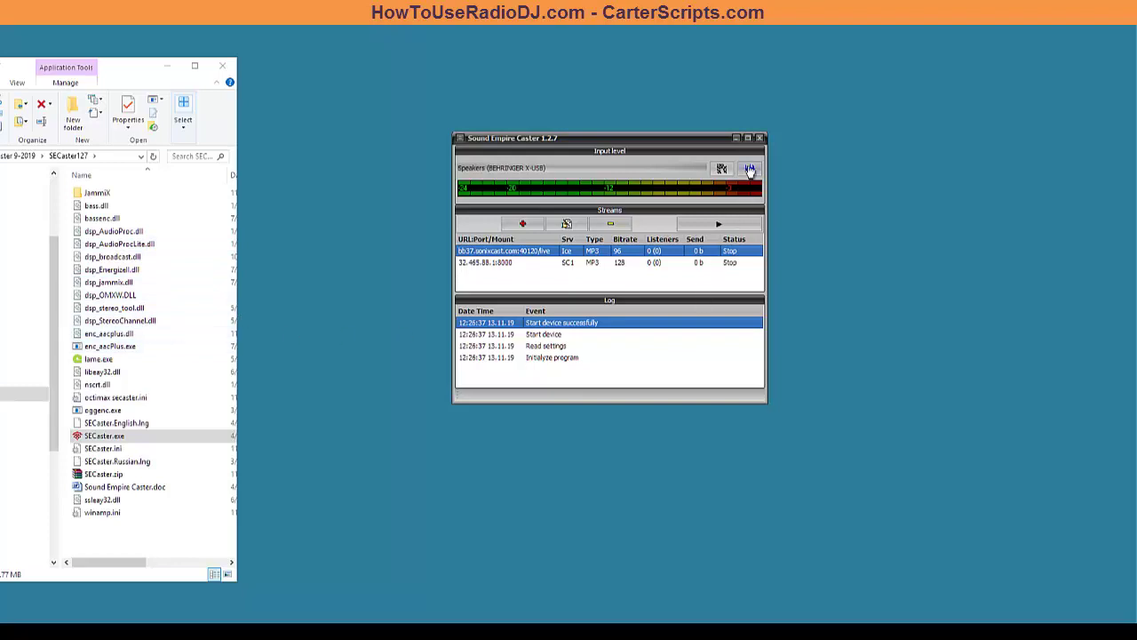
- Inspect the Octimax panel of dsp_OMXW.DLL in the caster's plugin editor, and remove that plugin from use
click(750, 169)
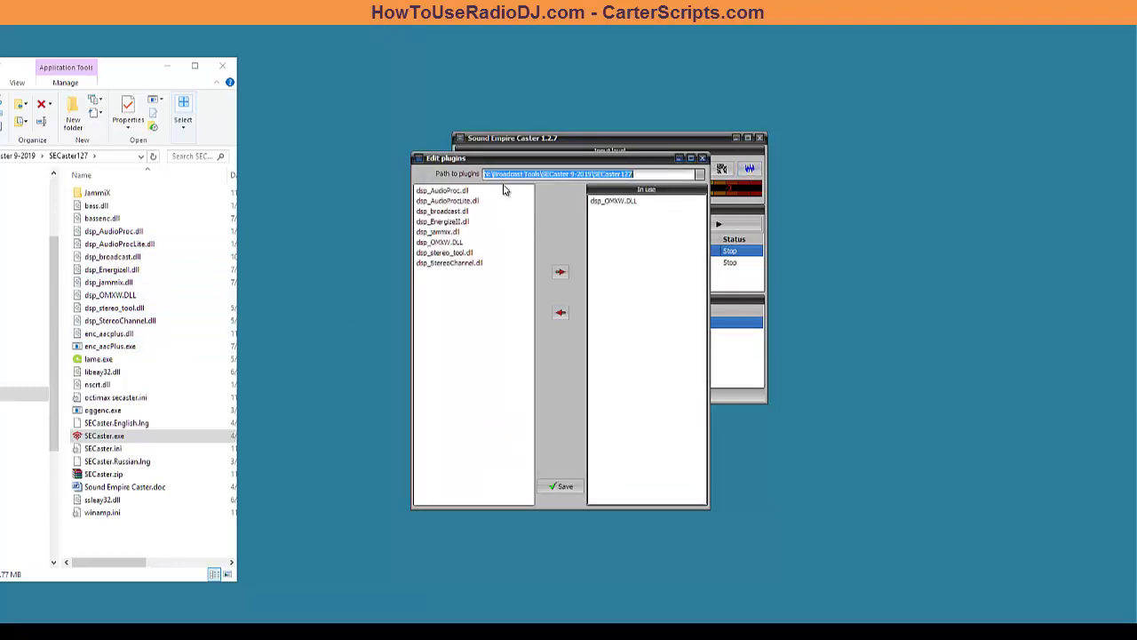
click(627, 203)
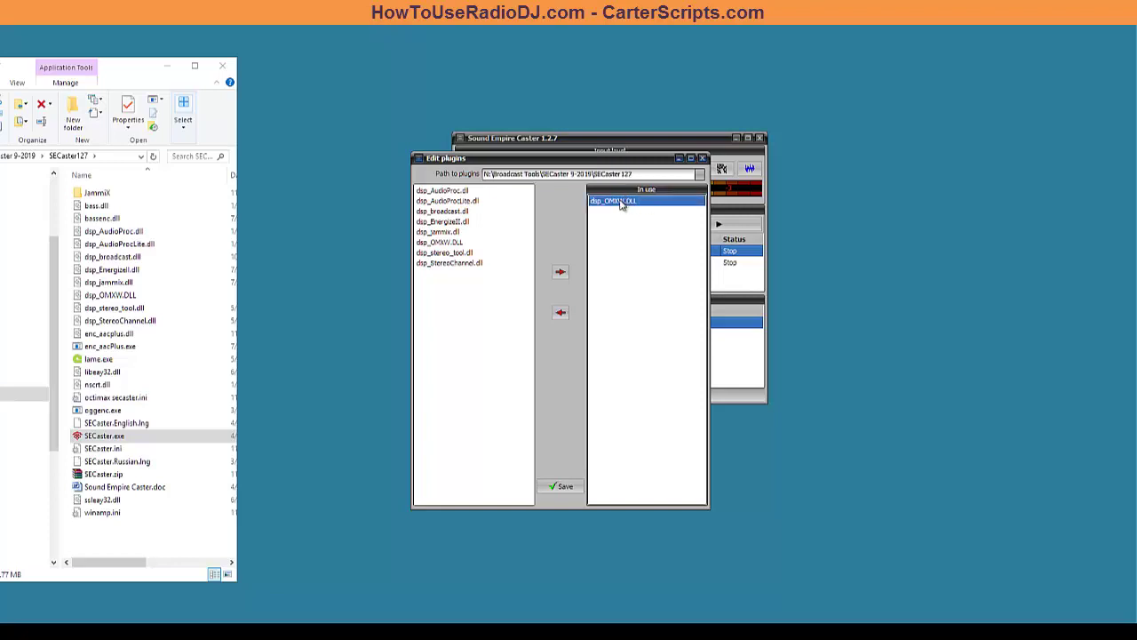
double_click(619, 203)
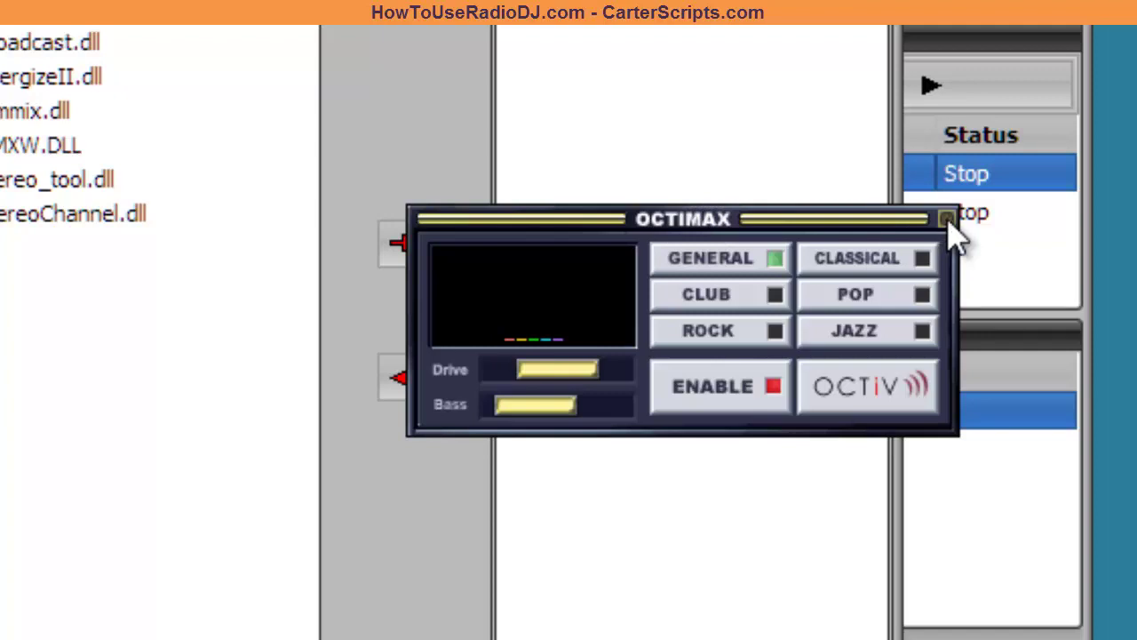
click(947, 219)
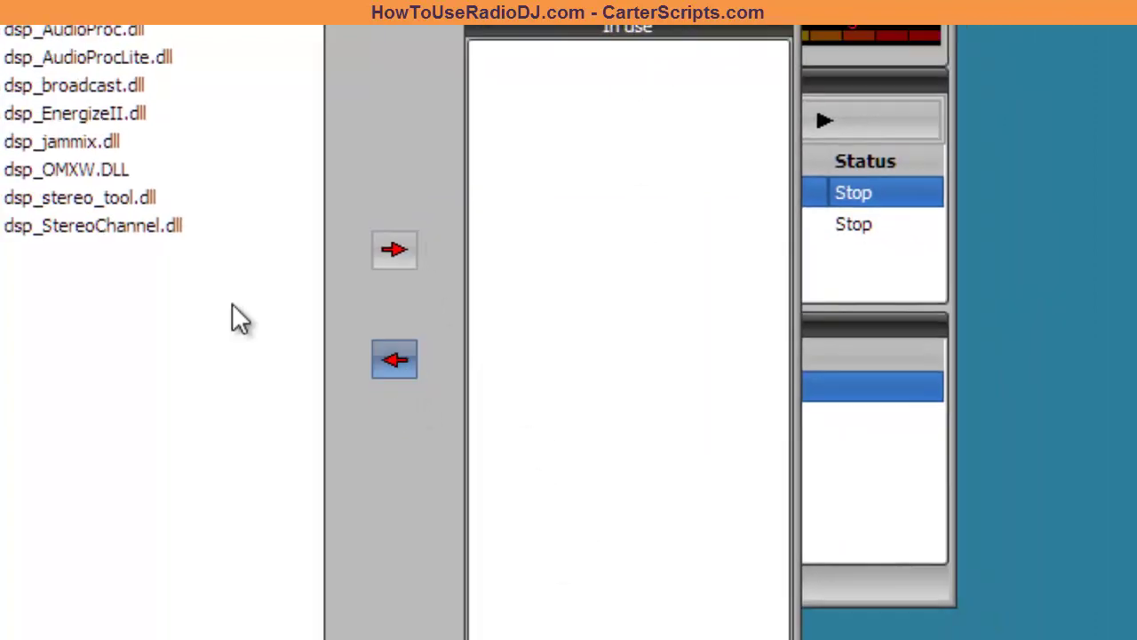
- Load the dsp_stereo_tool.dll plugin to view Stereo Tool's license page, and remove the plugin from use
click(31, 180)
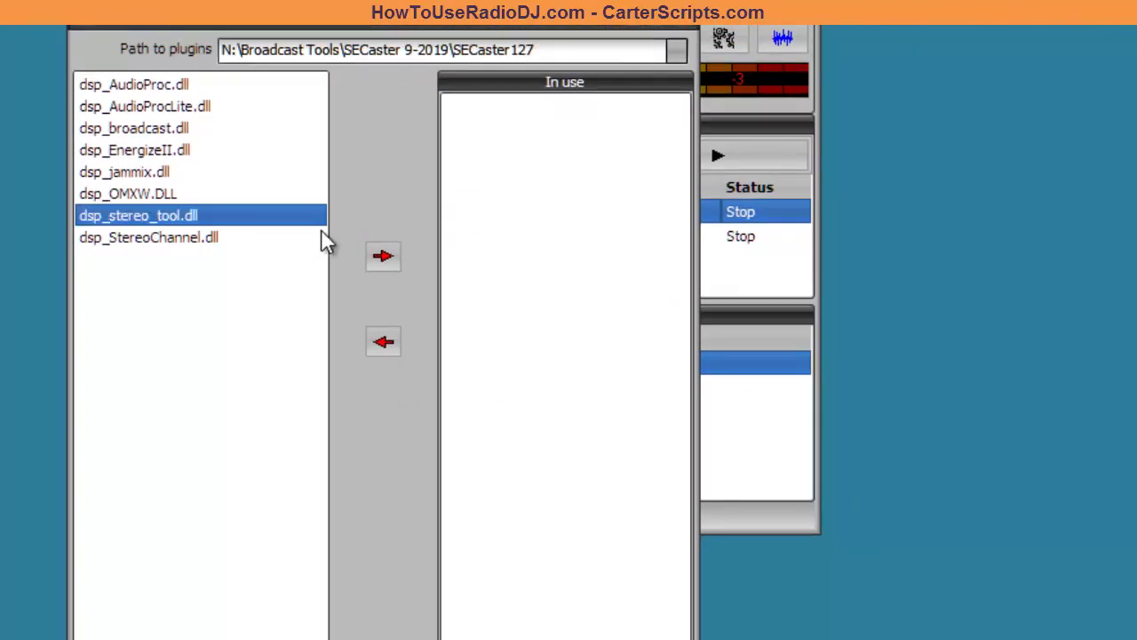
click(383, 256)
click(511, 107)
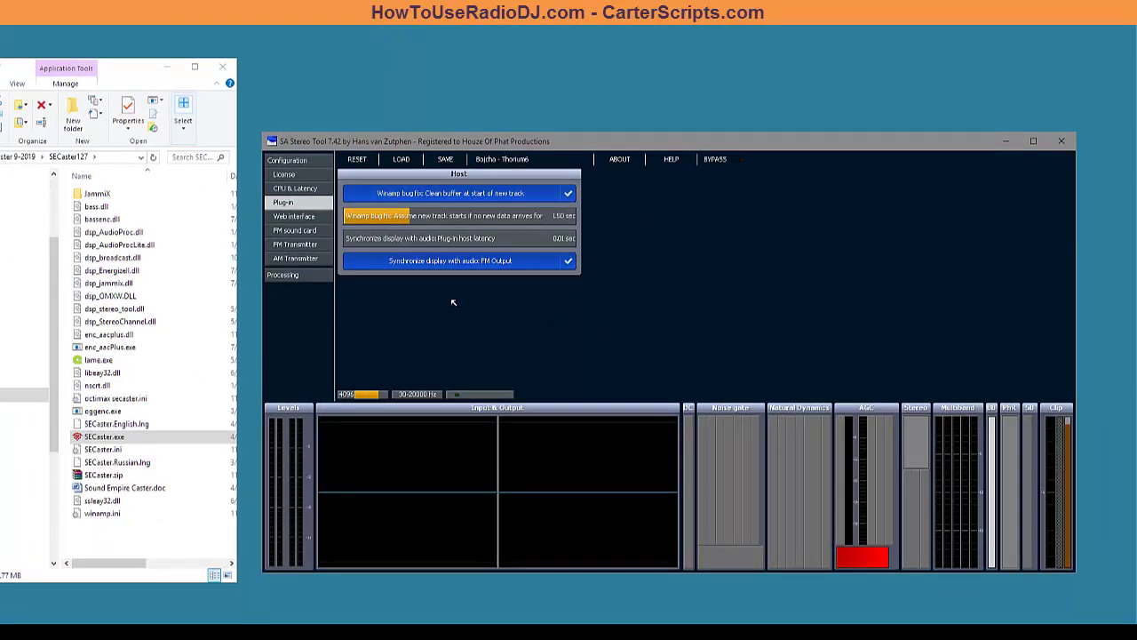
click(290, 175)
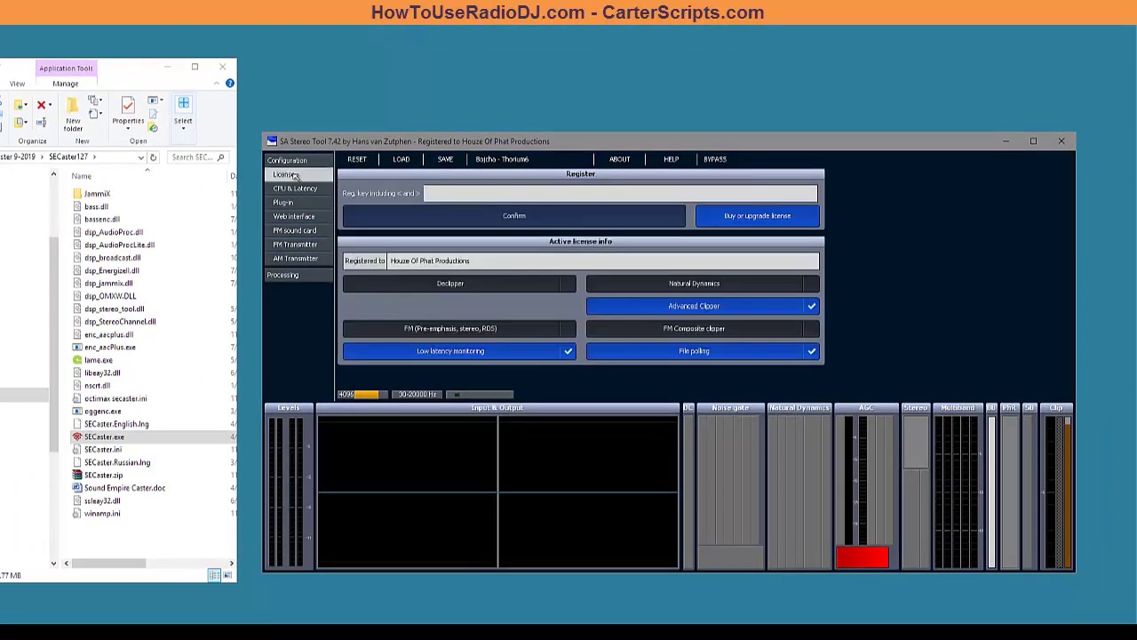
click(1061, 142)
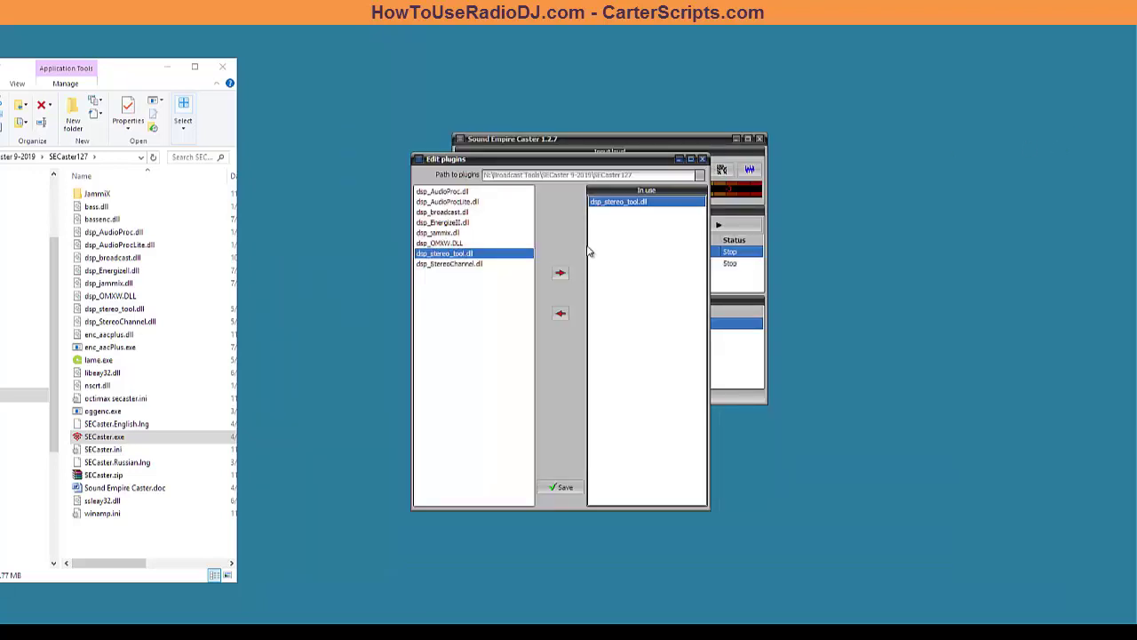
click(562, 315)
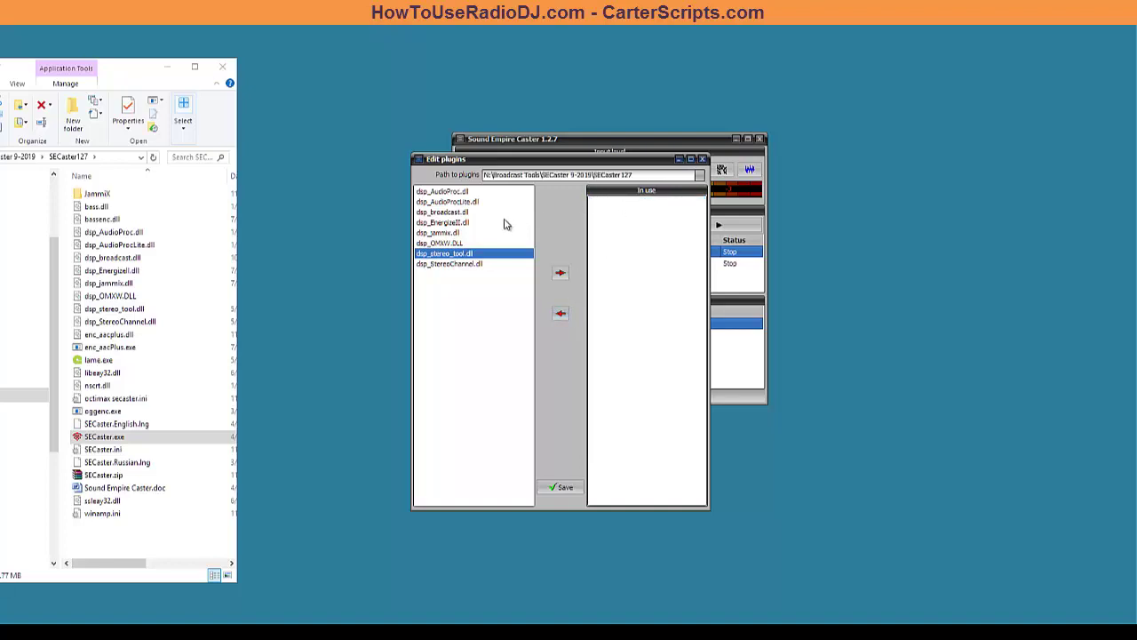
- Load the dsp_AudioProc.dll plugin, inspect its AudioProc processor console, and remove the plugin from use
click(463, 194)
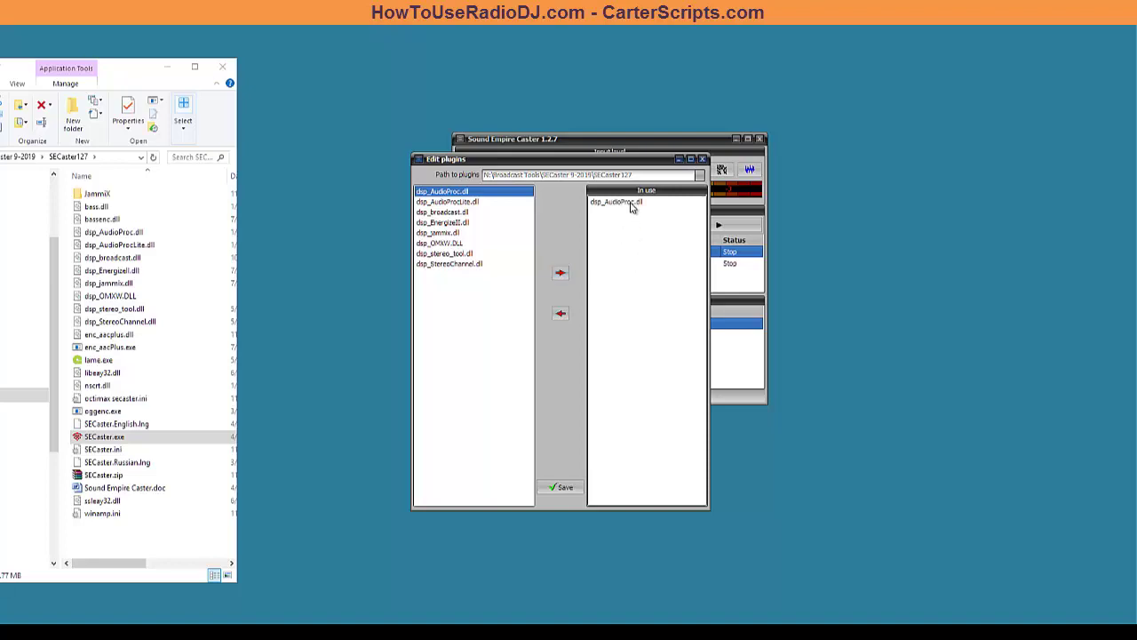
click(633, 204)
double_click(632, 204)
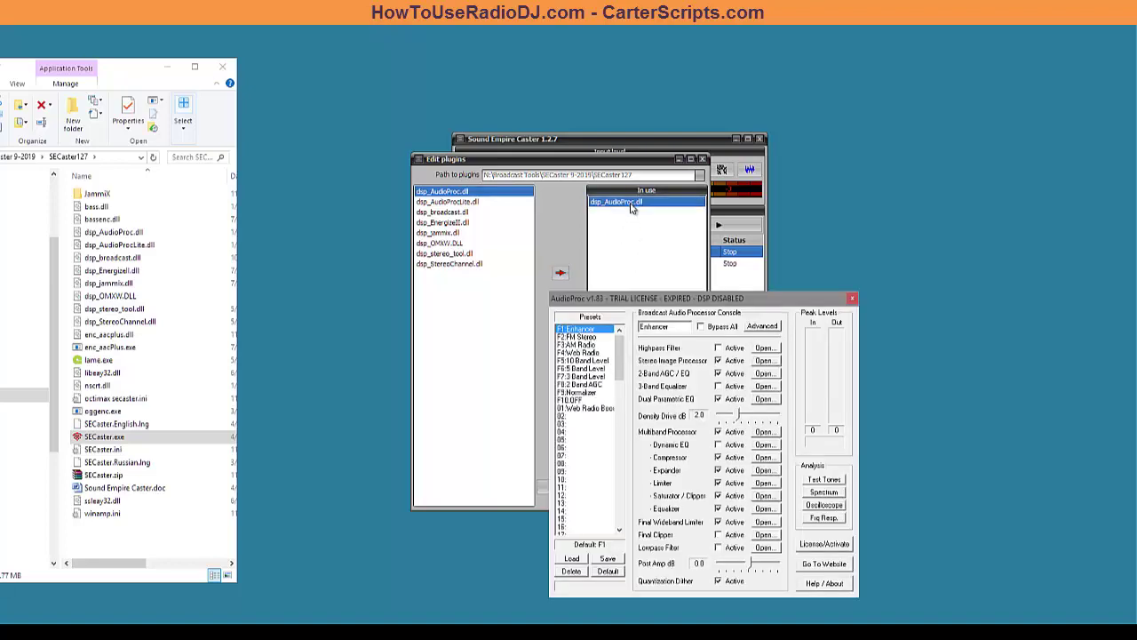
drag(769, 303, 739, 201)
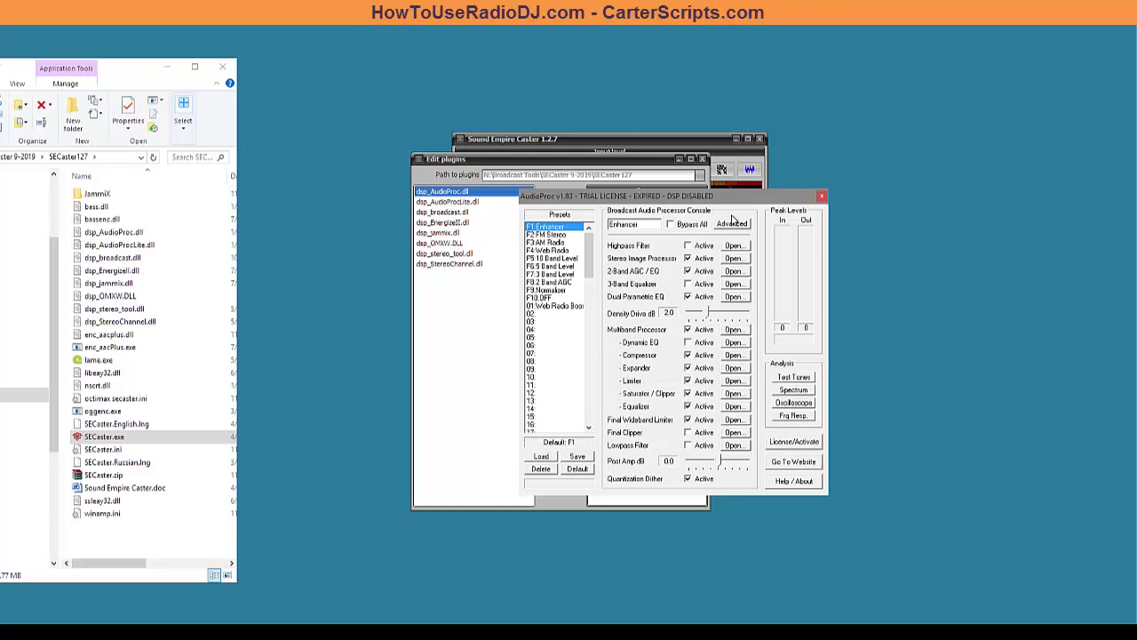
click(822, 197)
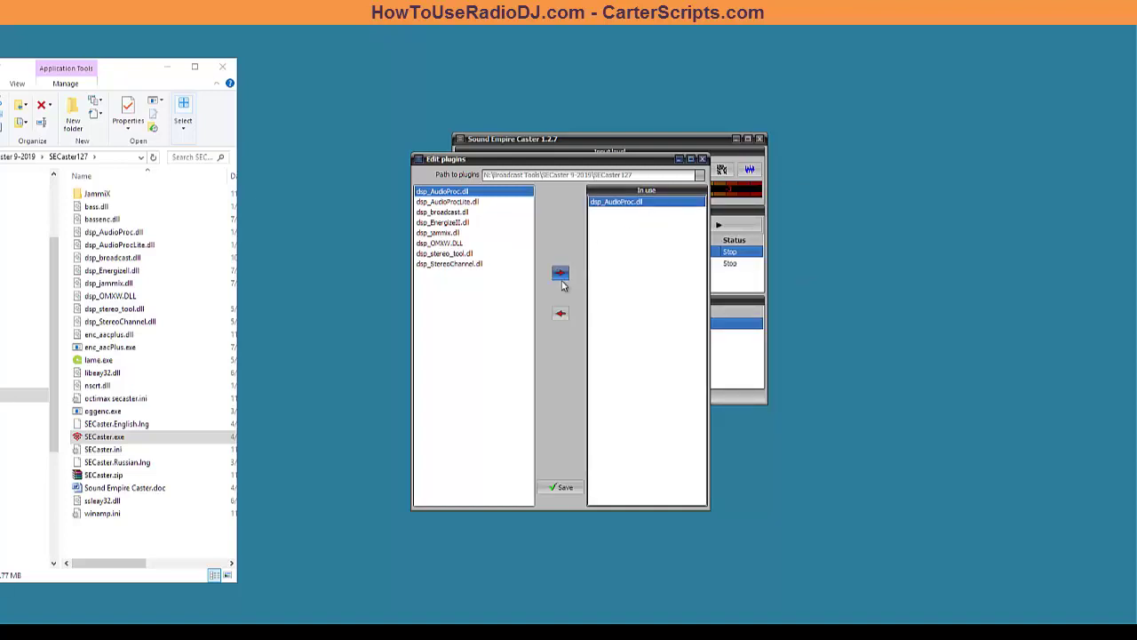
click(561, 312)
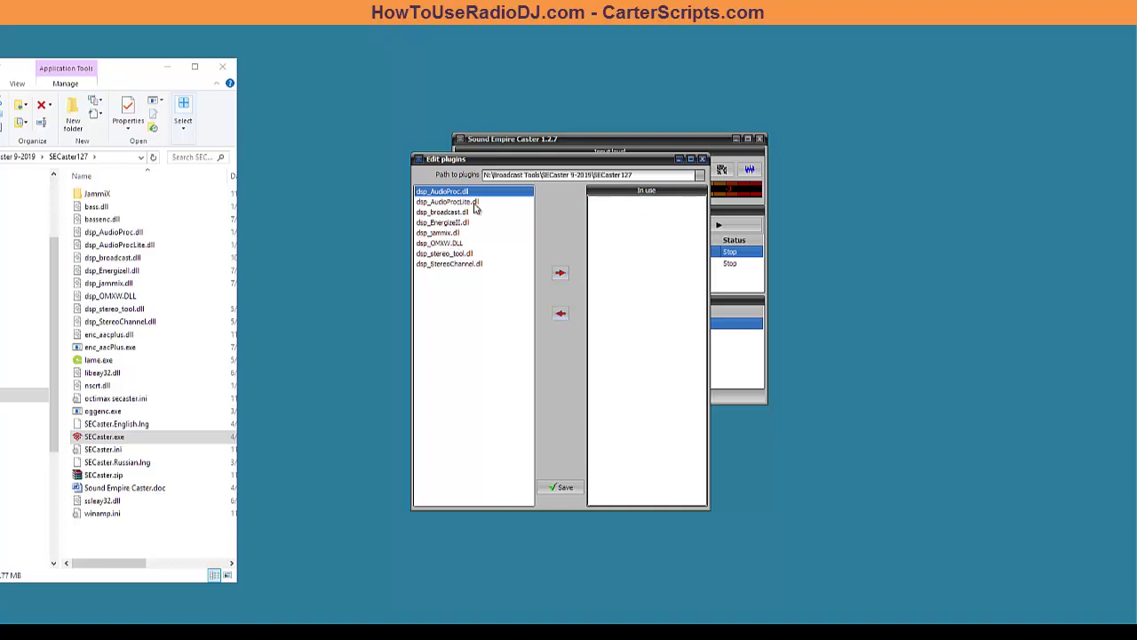
- Load dsp_AudioProcLite.dll, try its Enhancer, FM Stereo, Web Radio and 5 Band Level presets, and remove the plugin from use
click(476, 204)
click(561, 273)
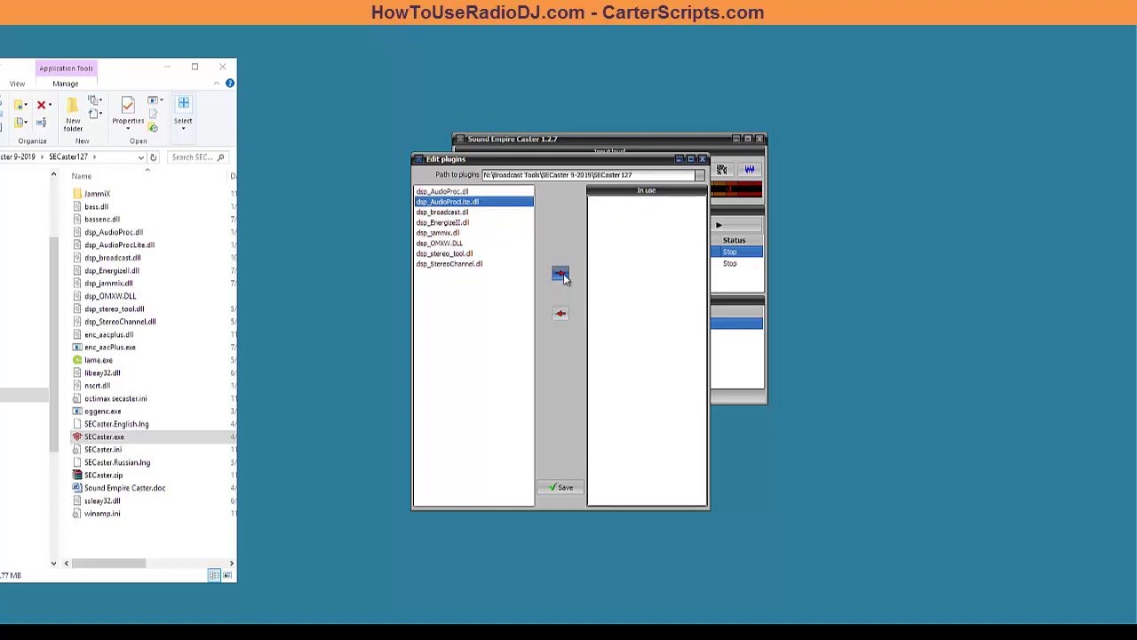
double_click(622, 203)
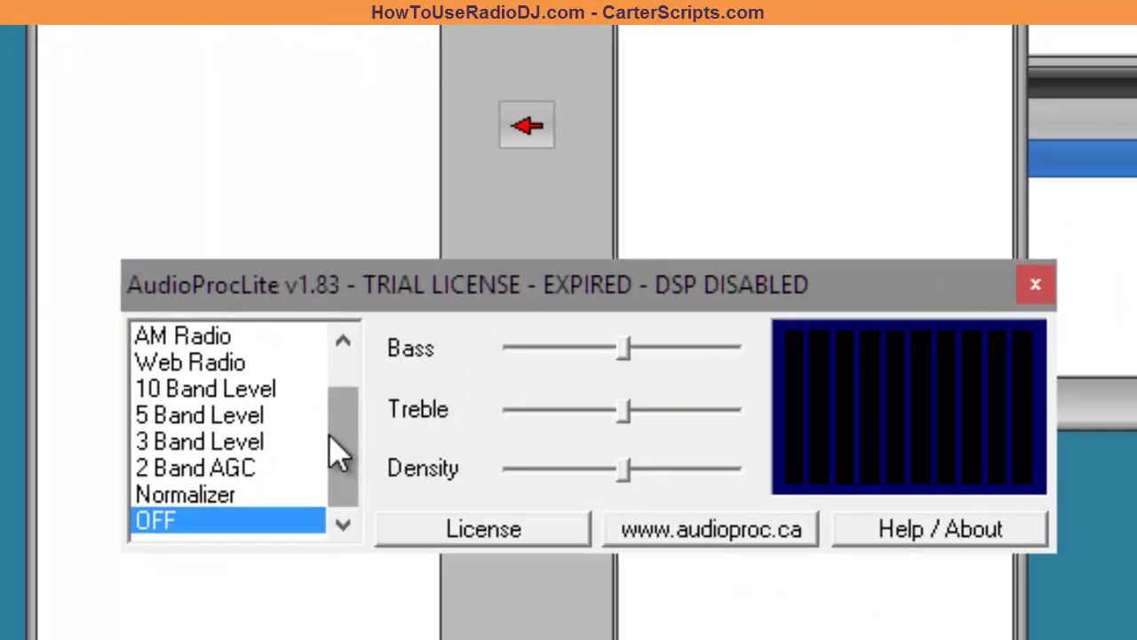
drag(337, 453, 337, 394)
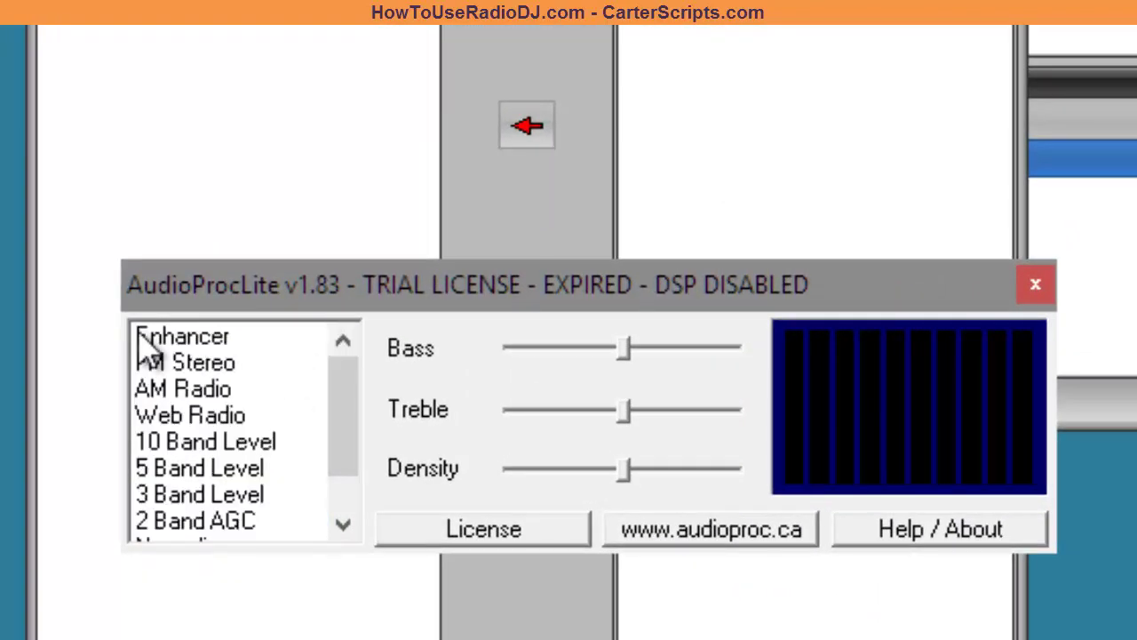
click(204, 340)
click(206, 367)
click(218, 415)
click(220, 466)
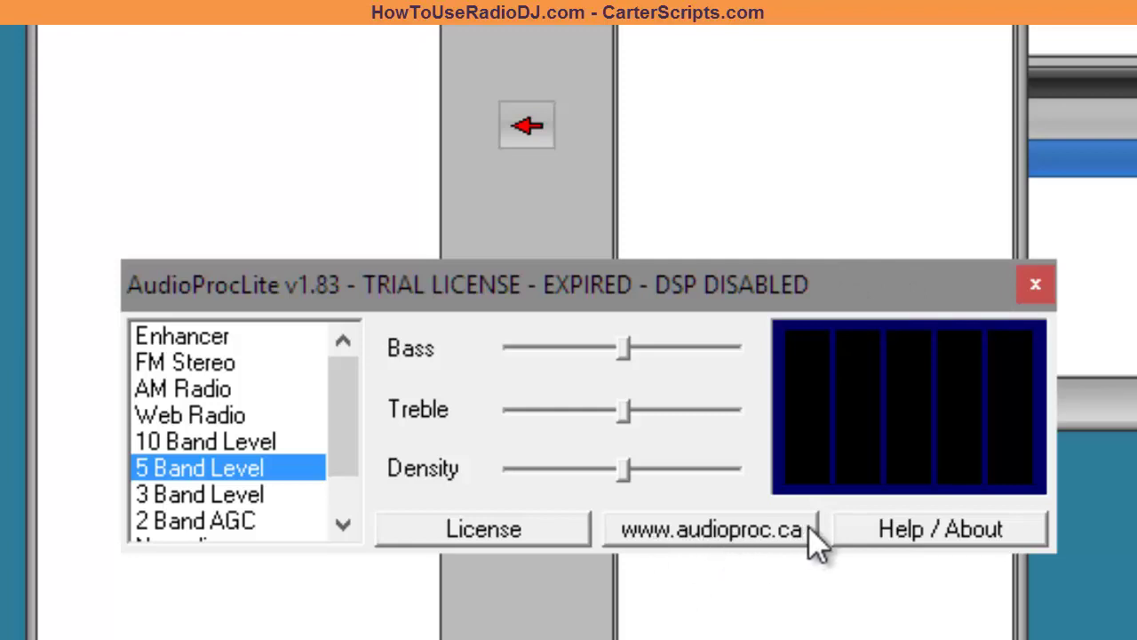
click(1033, 286)
click(523, 131)
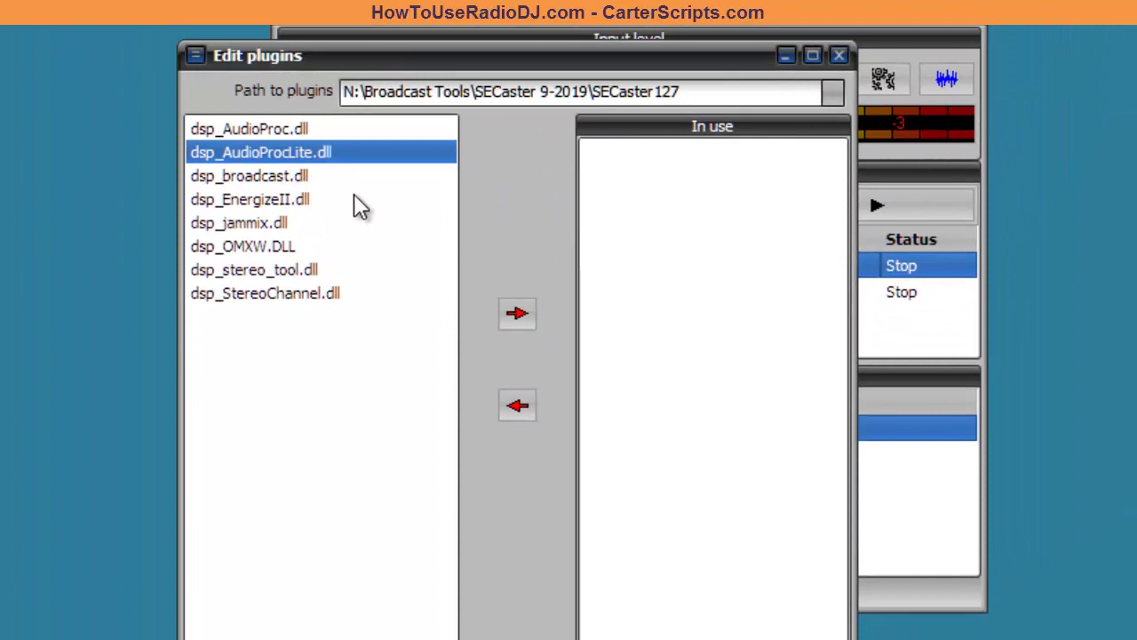
- Put dsp_OMXW.DLL in use, look over its Octimax panel, and save the plugin selection
click(272, 244)
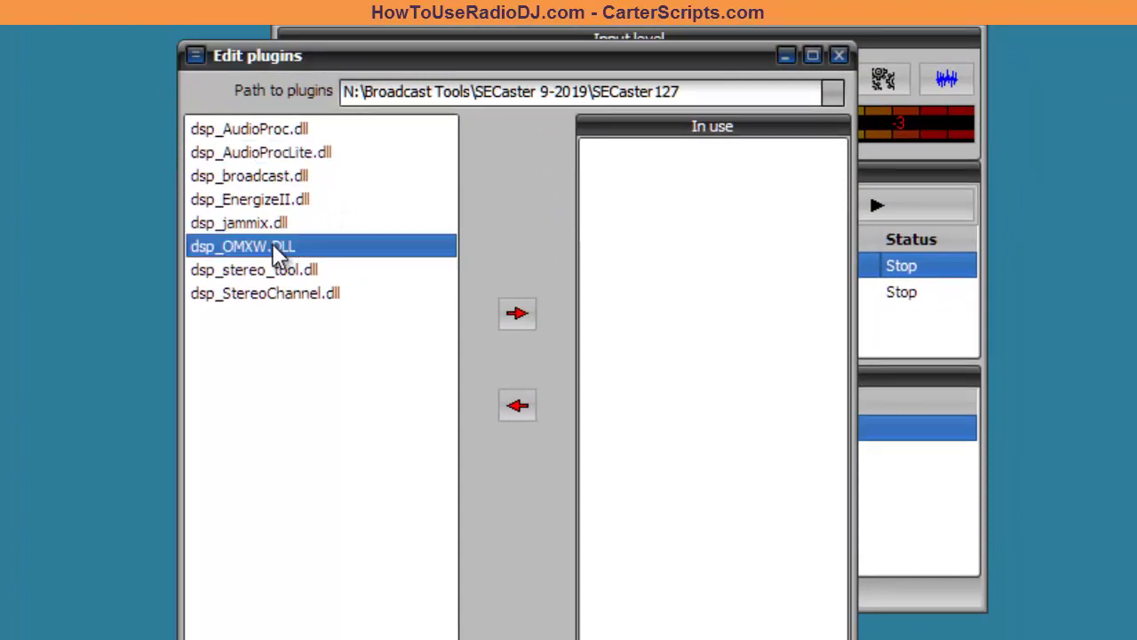
click(514, 315)
click(624, 156)
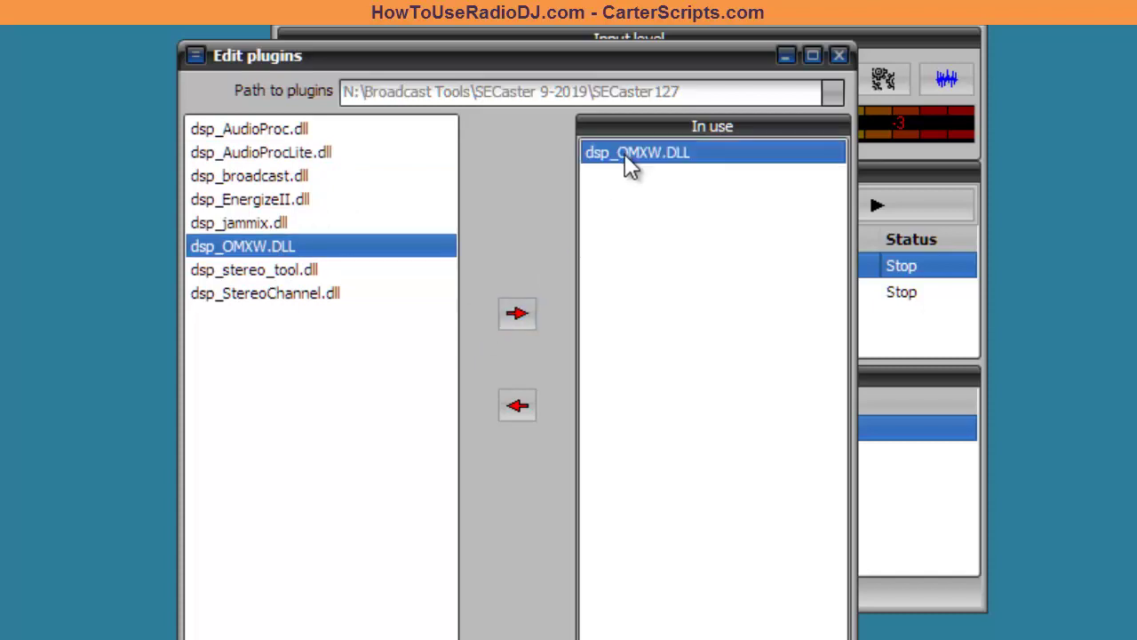
double_click(625, 153)
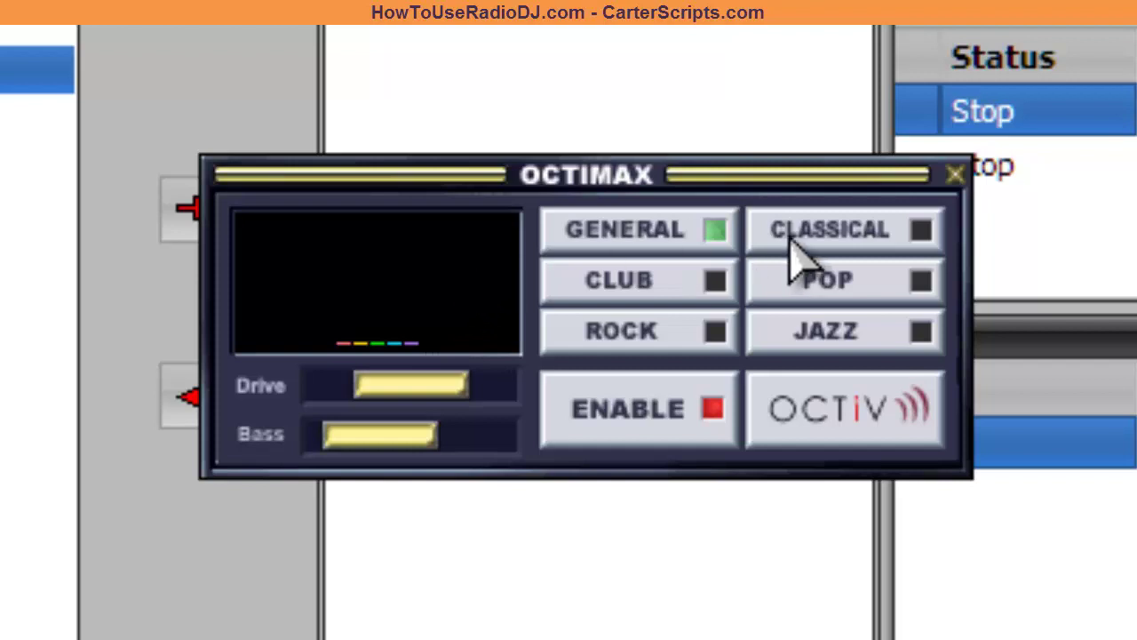
click(956, 174)
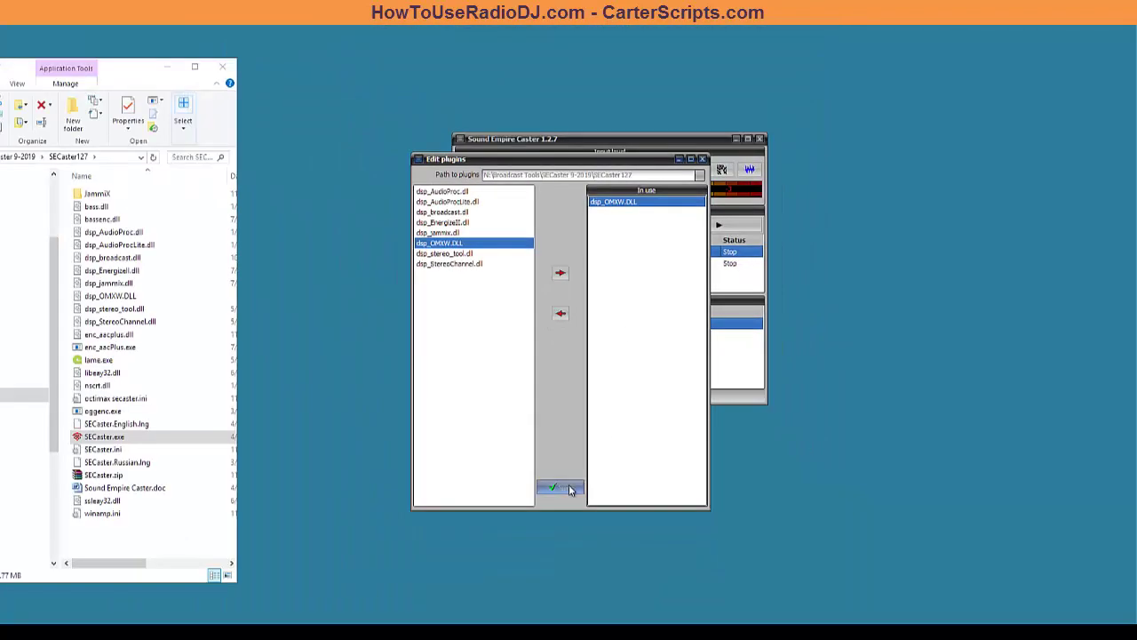
click(565, 488)
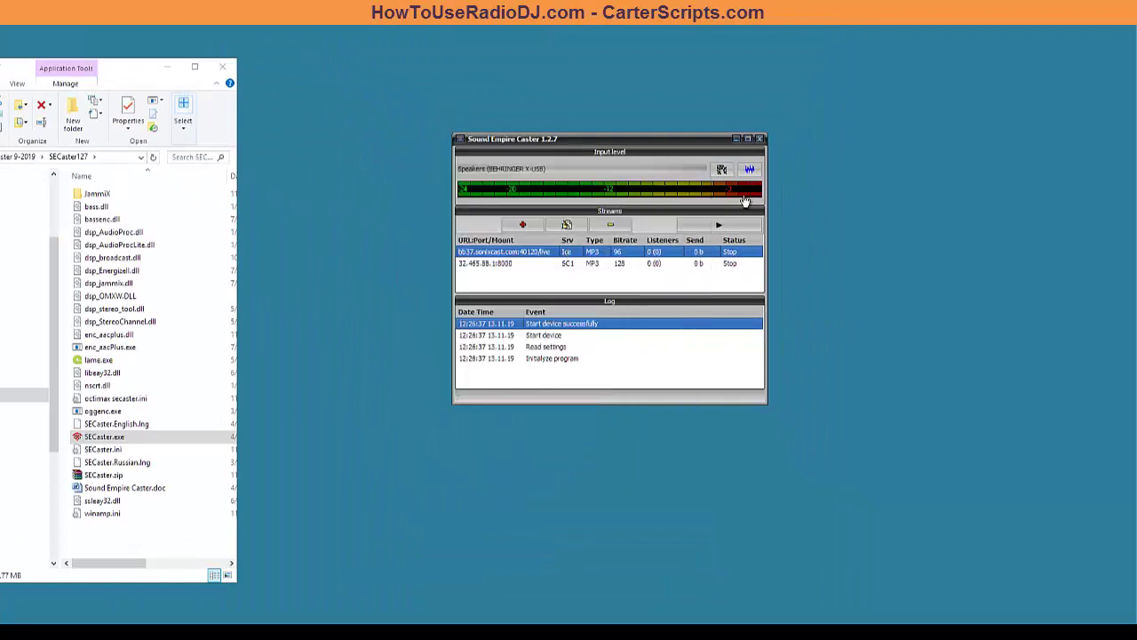
- Set the caster's plugin path to the Winamp Plugins folder inside SECaster 9-2019 and save the change
click(749, 170)
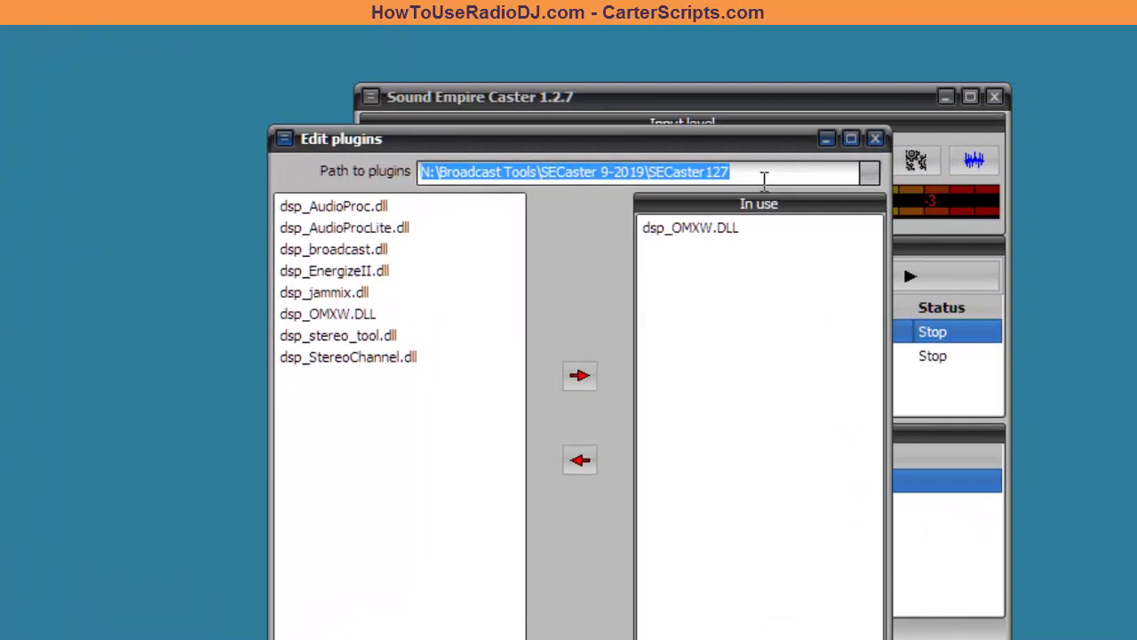
click(764, 178)
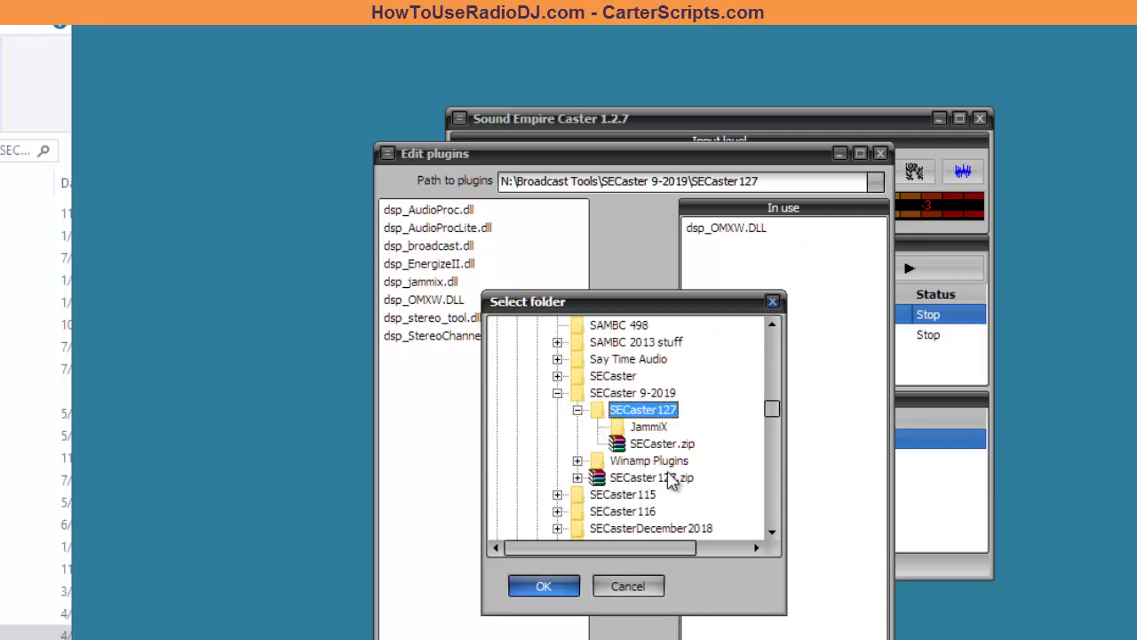
click(670, 463)
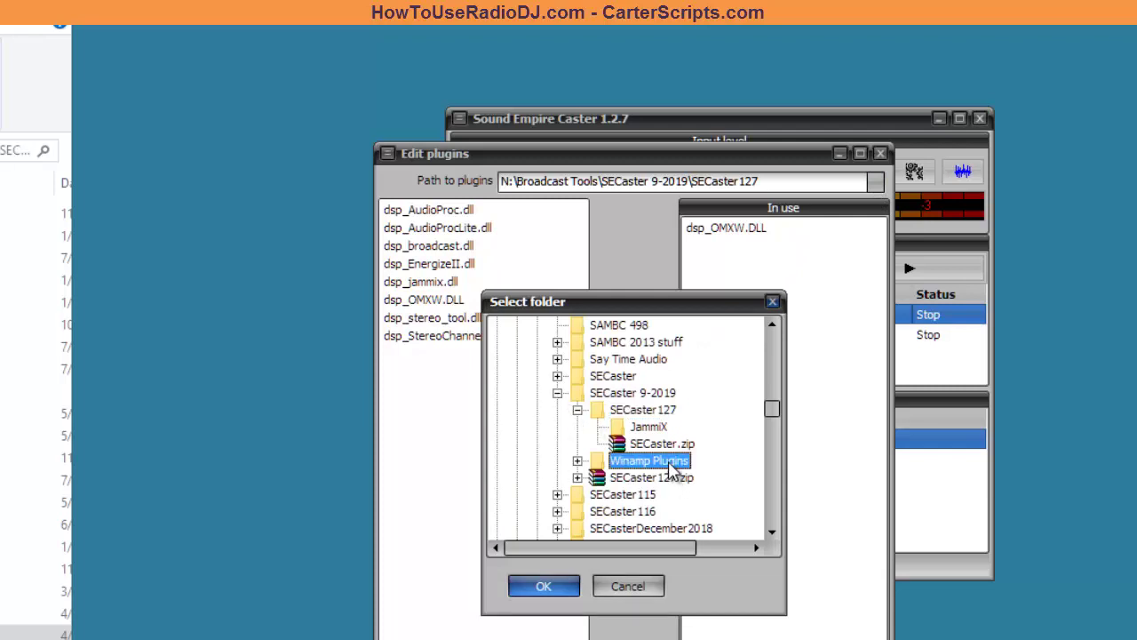
click(554, 589)
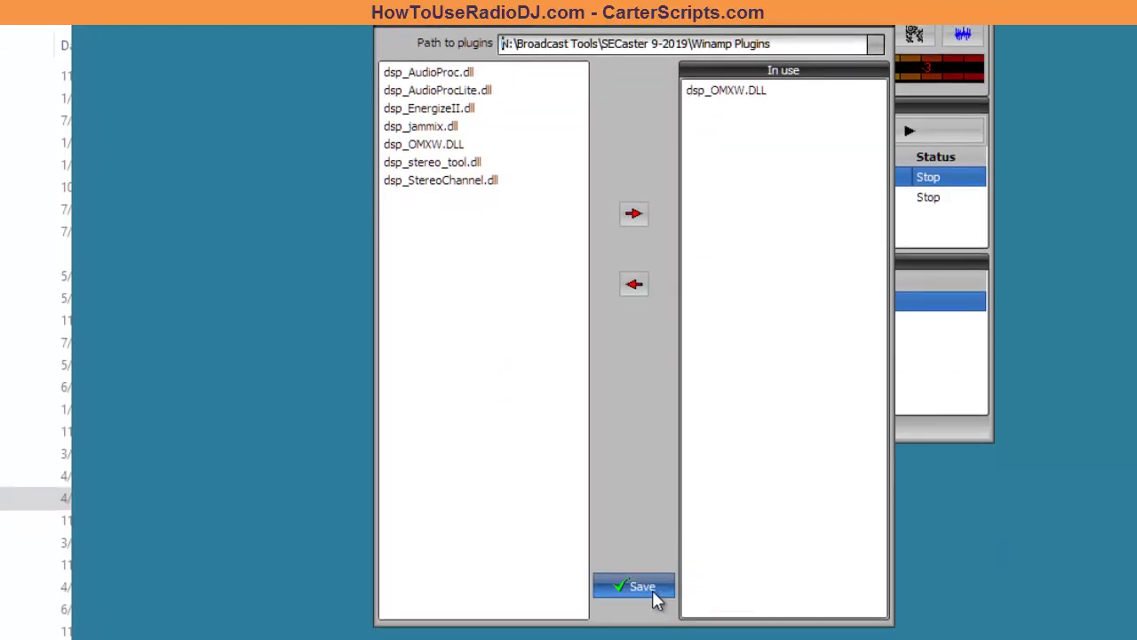
click(655, 583)
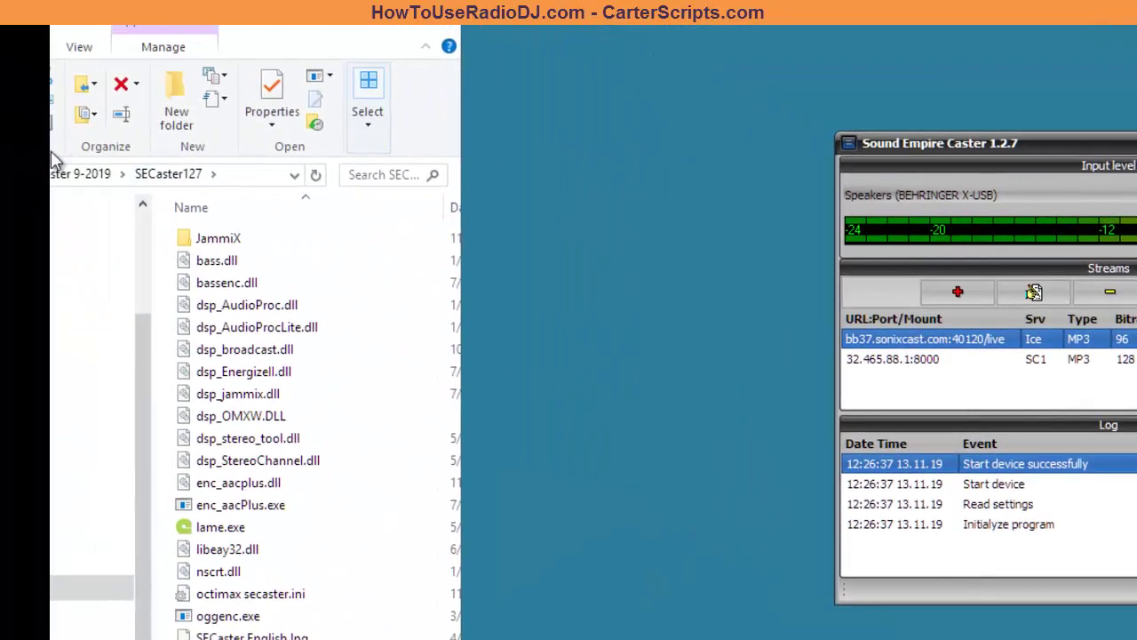
- Open the Winamp Plugins folder in File Explorer and compare its files with the caster's list of available plugins
click(61, 175)
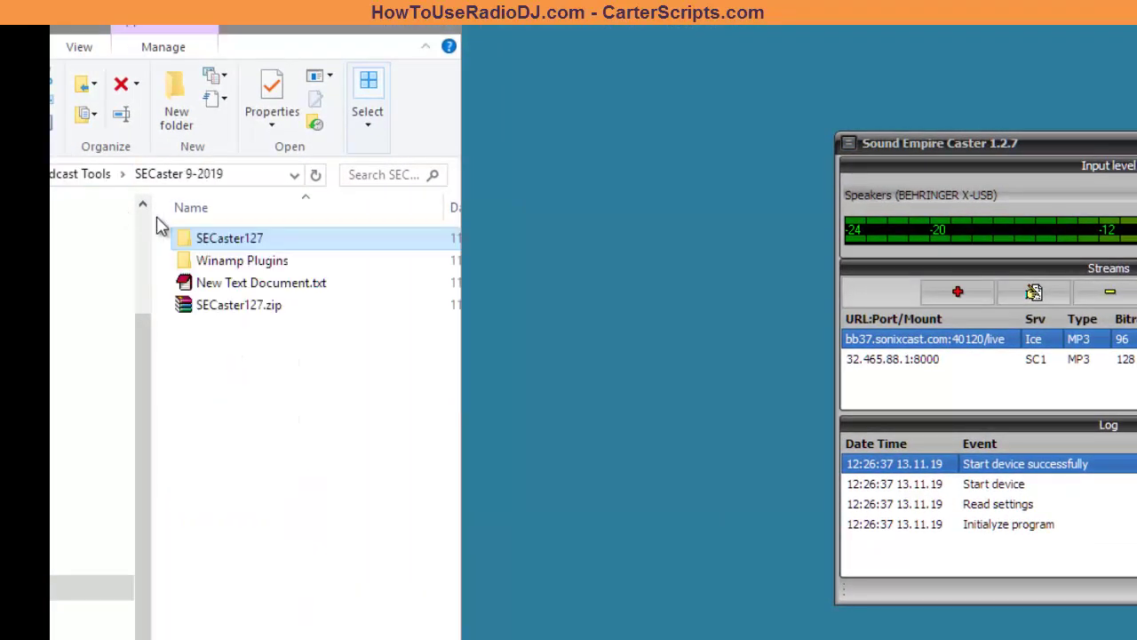
double_click(252, 259)
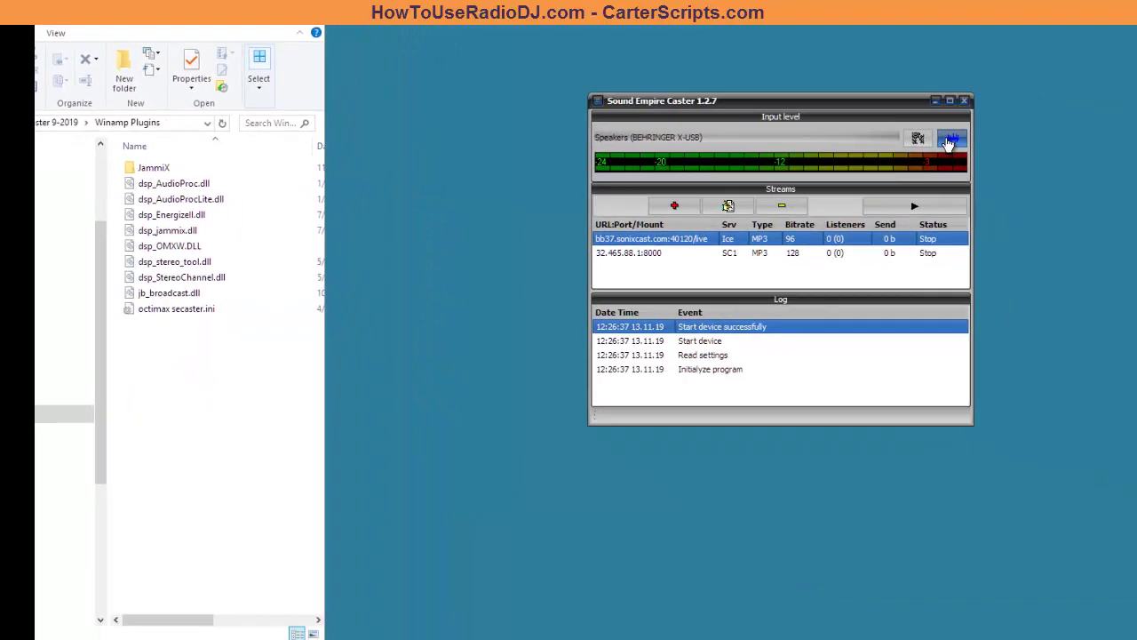
click(949, 142)
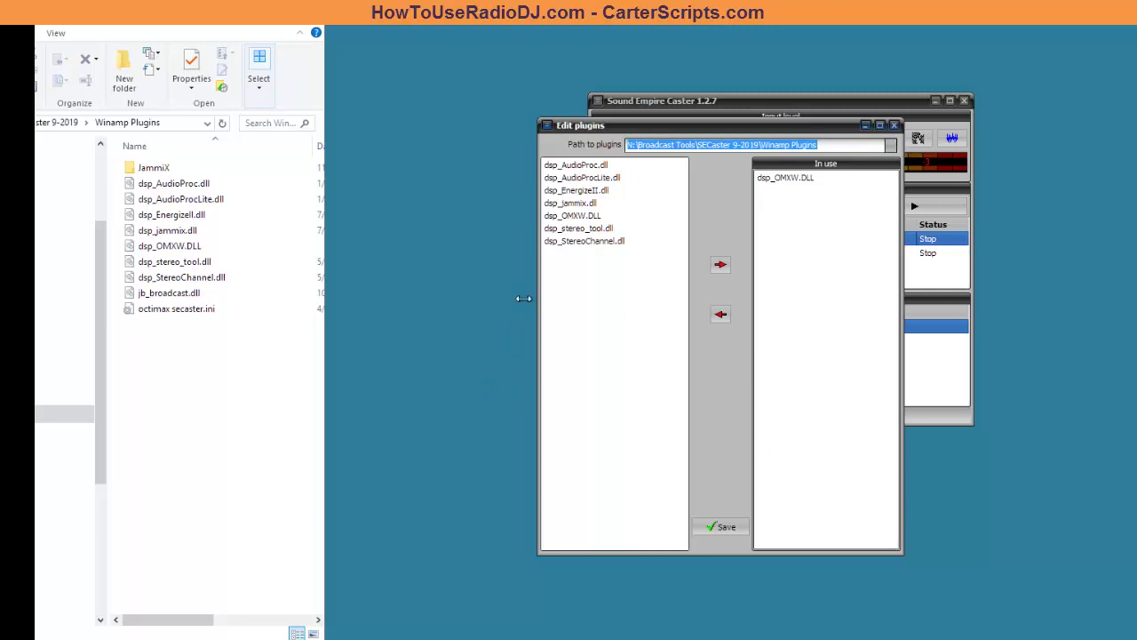
click(720, 527)
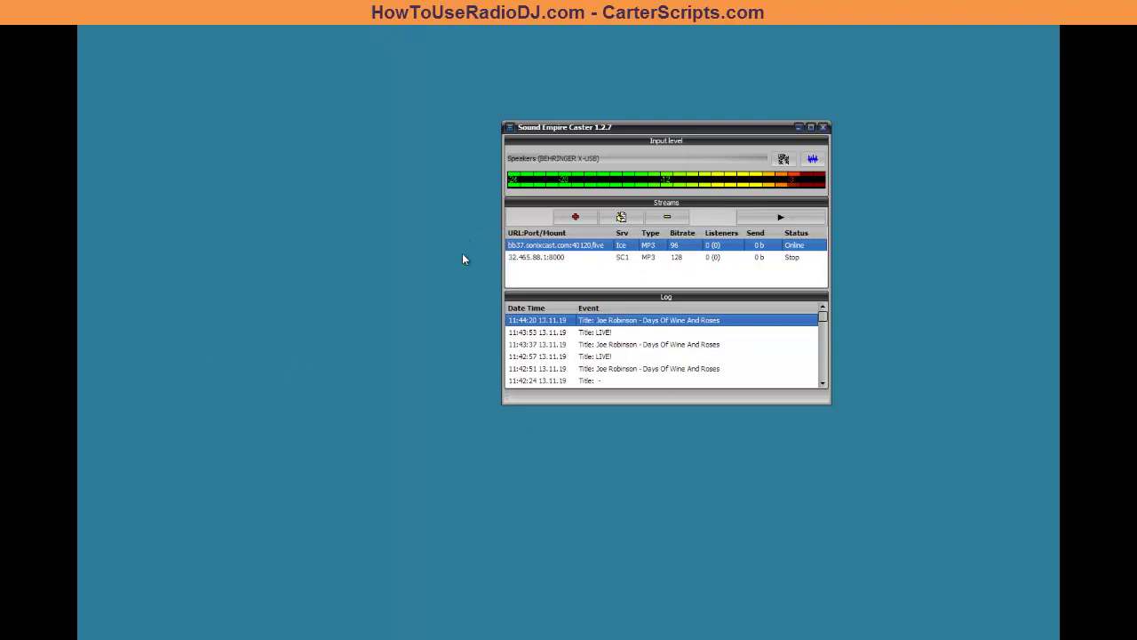
- Bring up the SECaster 9-2019 folder and exit the caster, agreeing to stop its streams
mouse_move(301, 638)
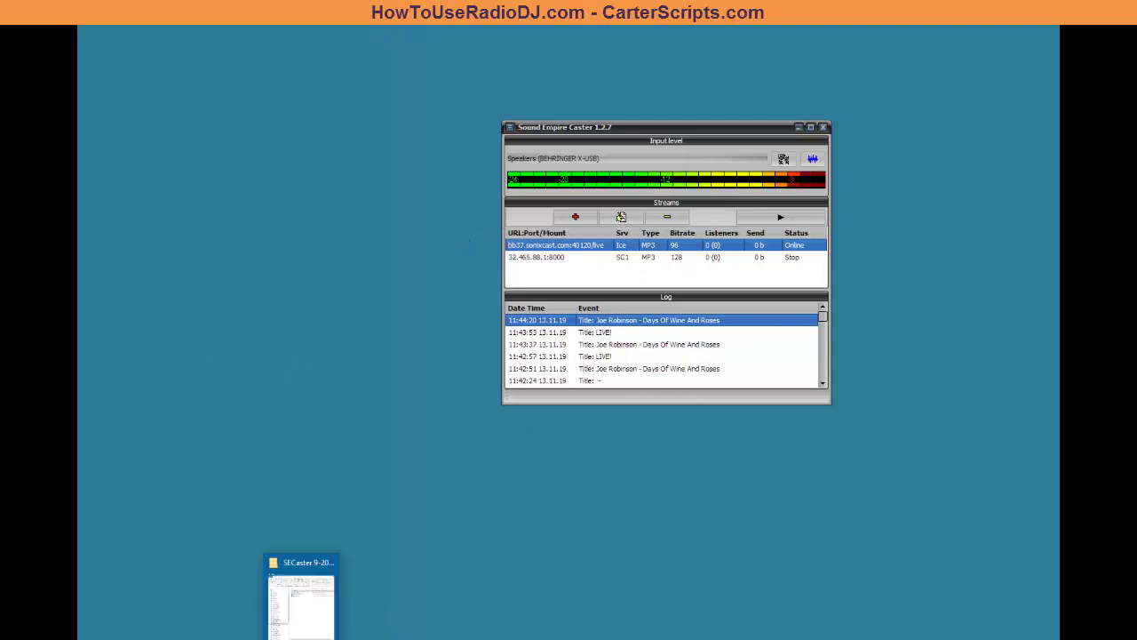
click(302, 604)
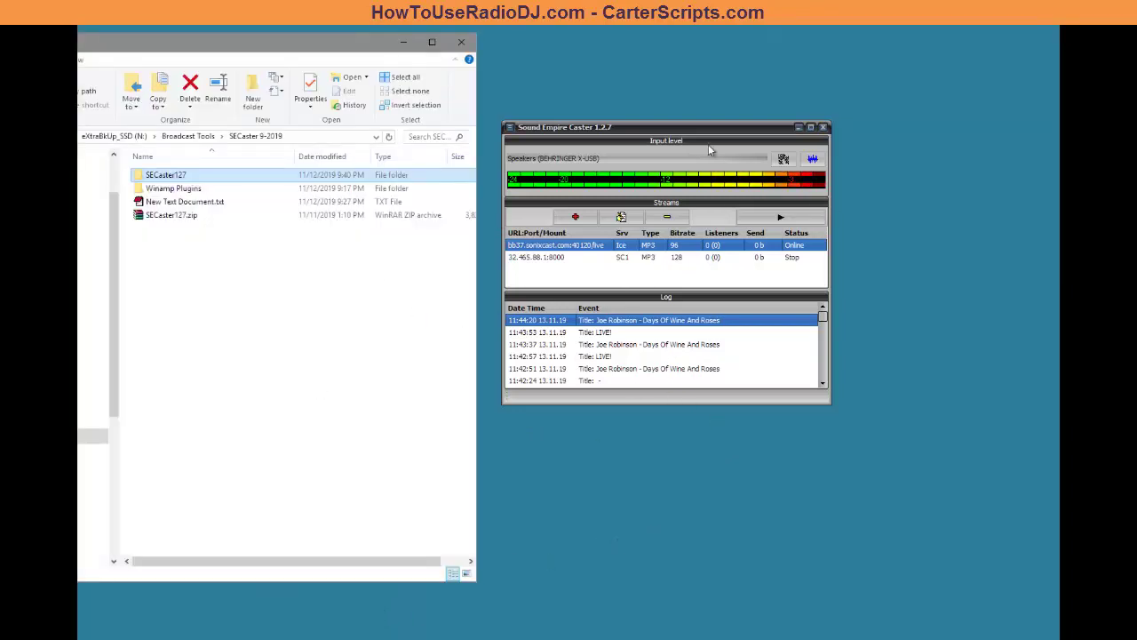
click(825, 129)
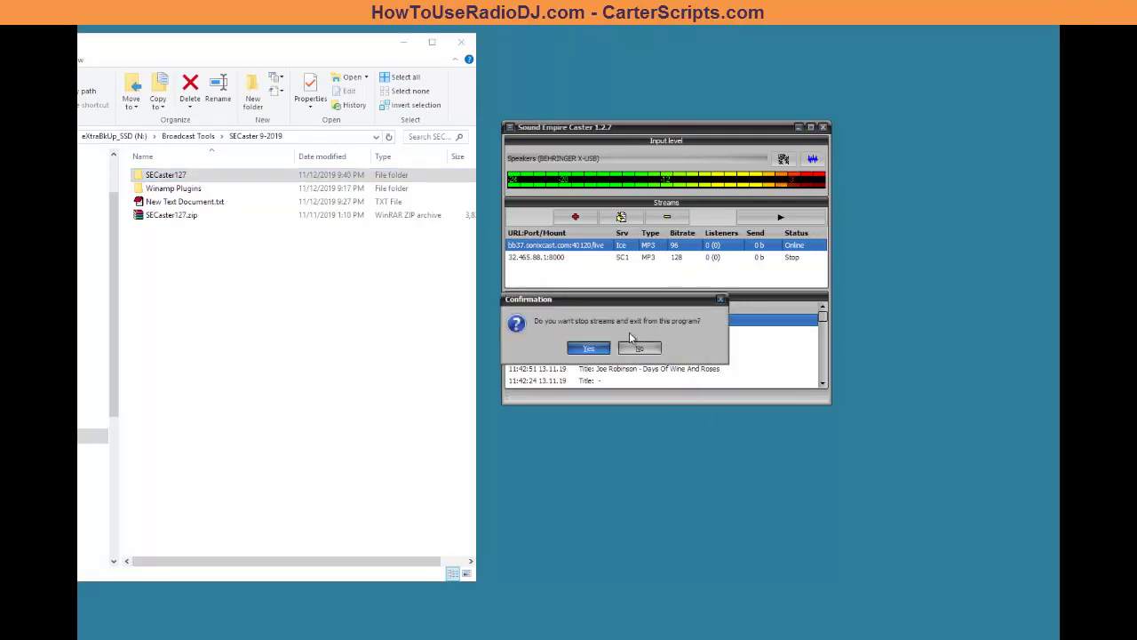
click(588, 347)
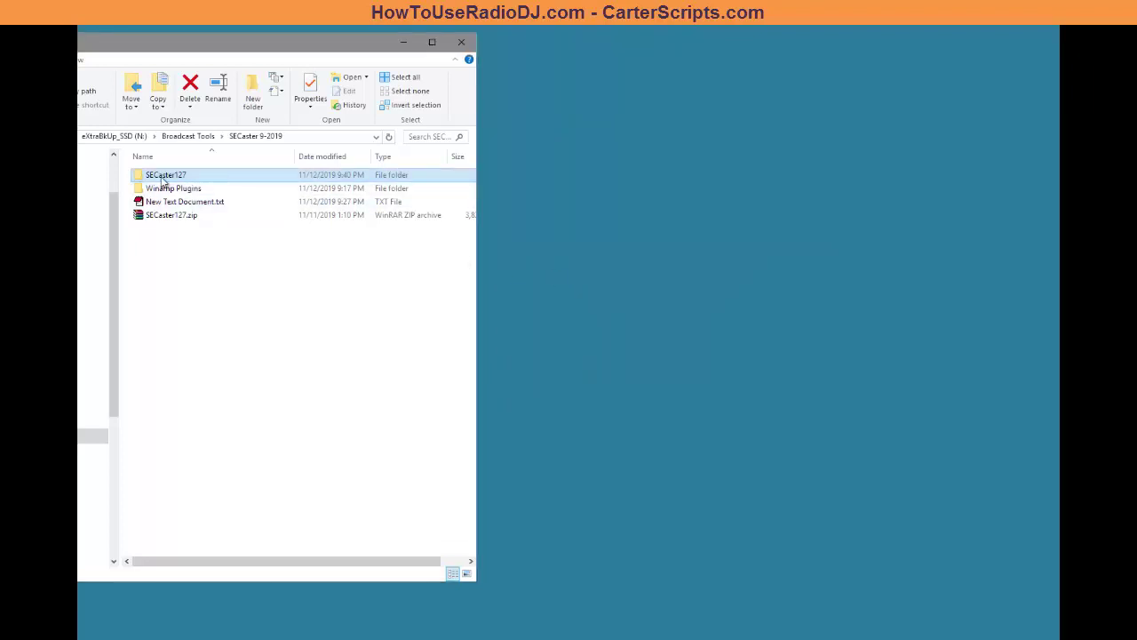
- Rename the SECaster.ini settings file in the SECaster127 folder to SECaster.ini3
double_click(164, 176)
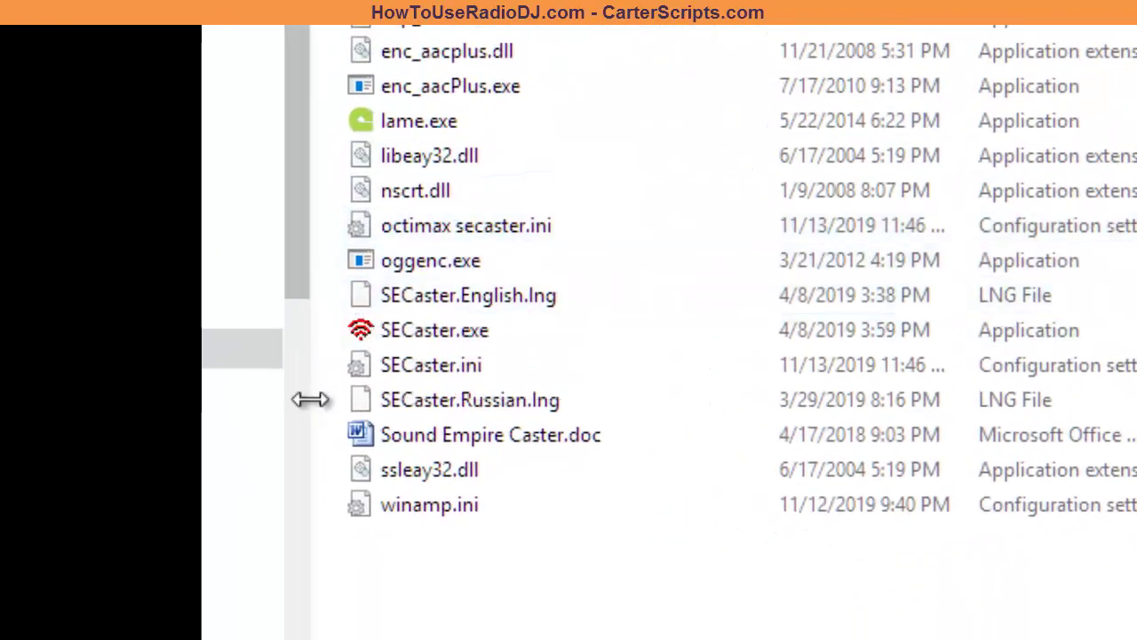
click(466, 367)
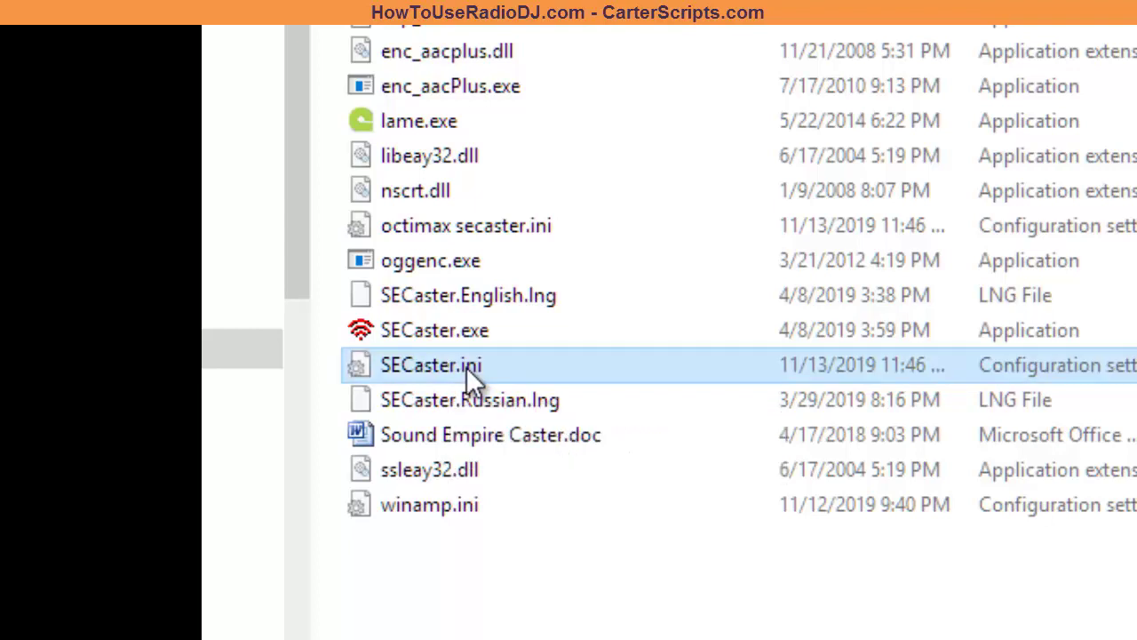
click(467, 367)
click(497, 365)
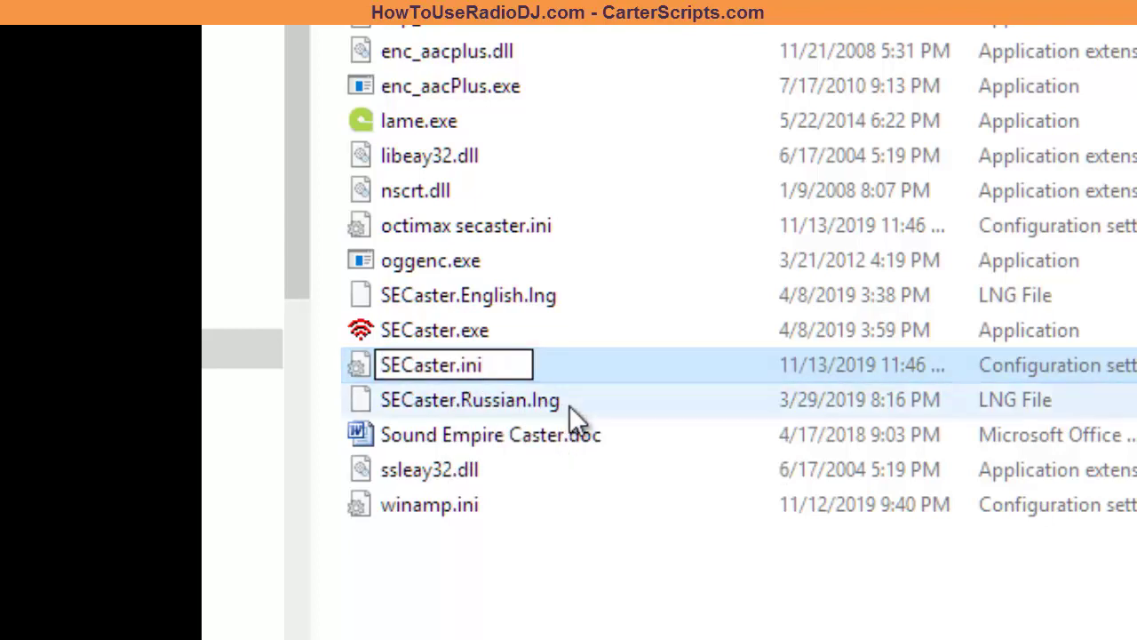
text(3)
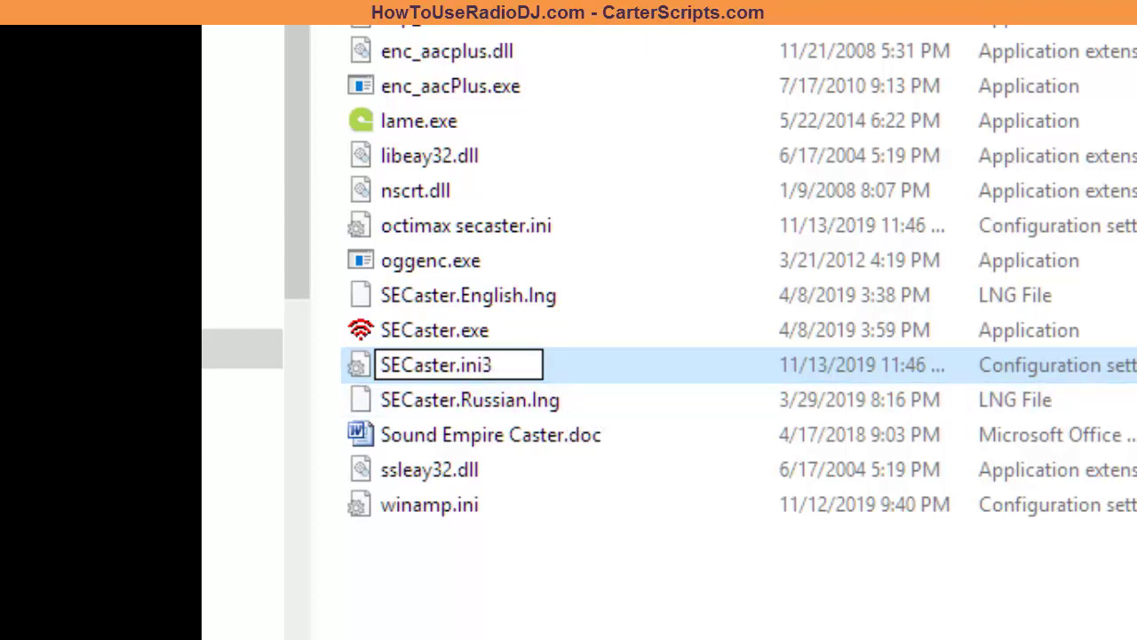
key(Return)
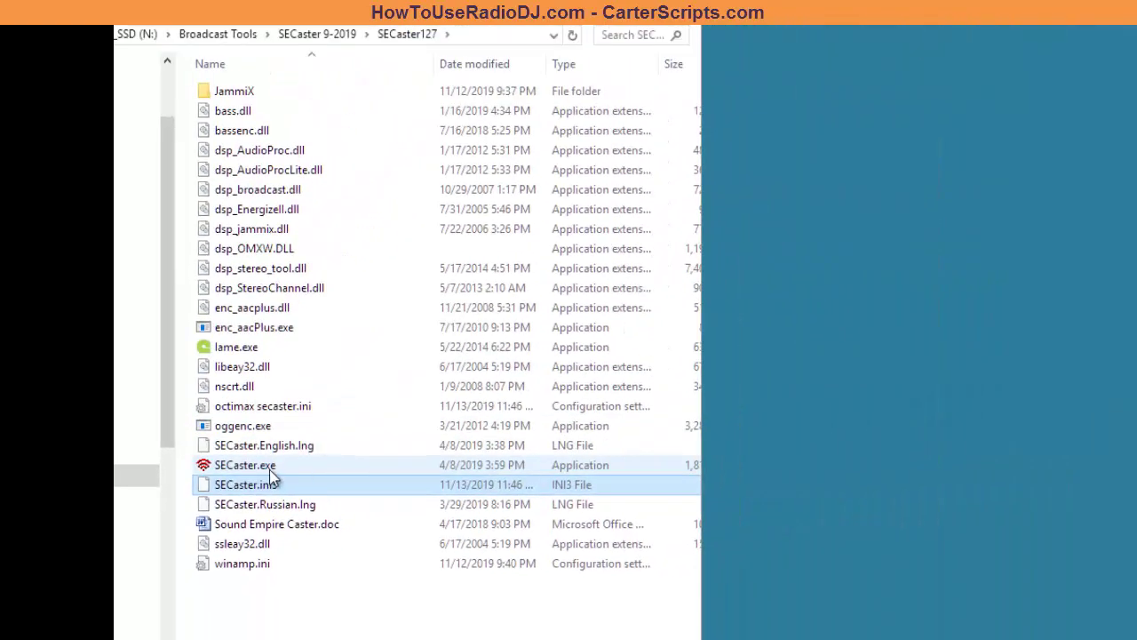
- Start SECaster.exe without its former settings file and close it again to generate a fresh SECaster.ini
click(478, 332)
double_click(269, 469)
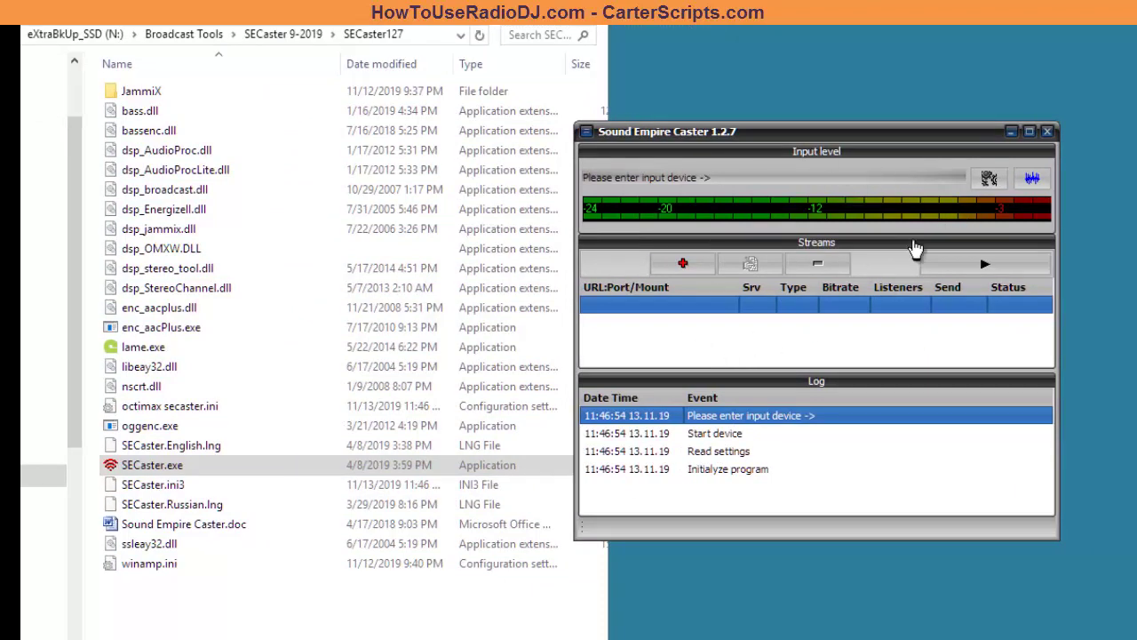
click(1047, 132)
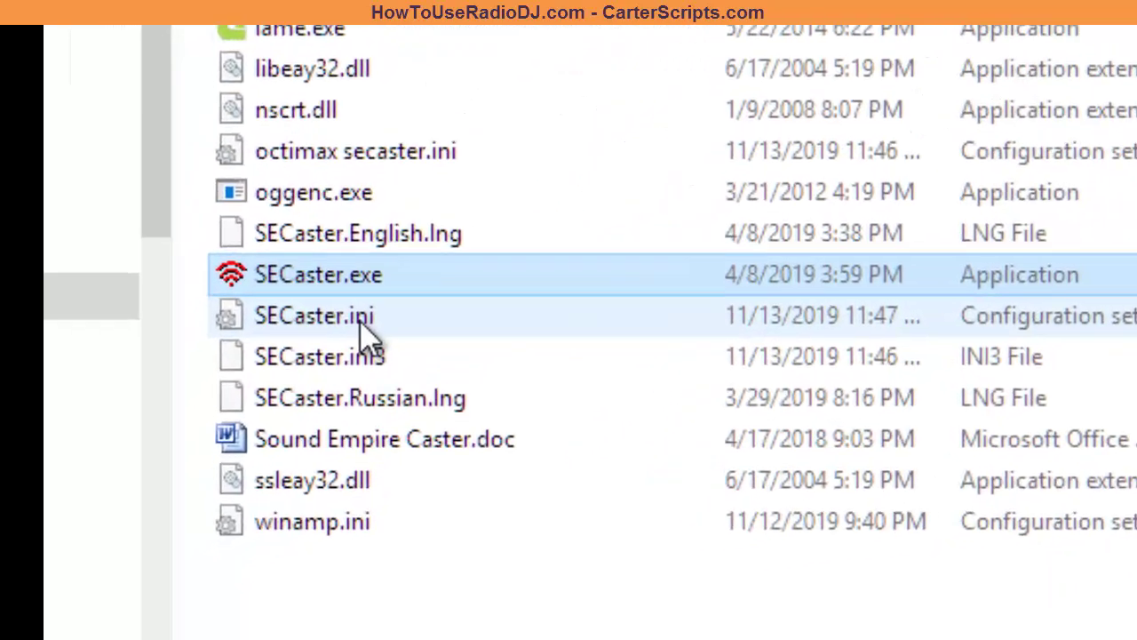
- Delete the newly generated SECaster.ini file from the caster's folder
click(362, 318)
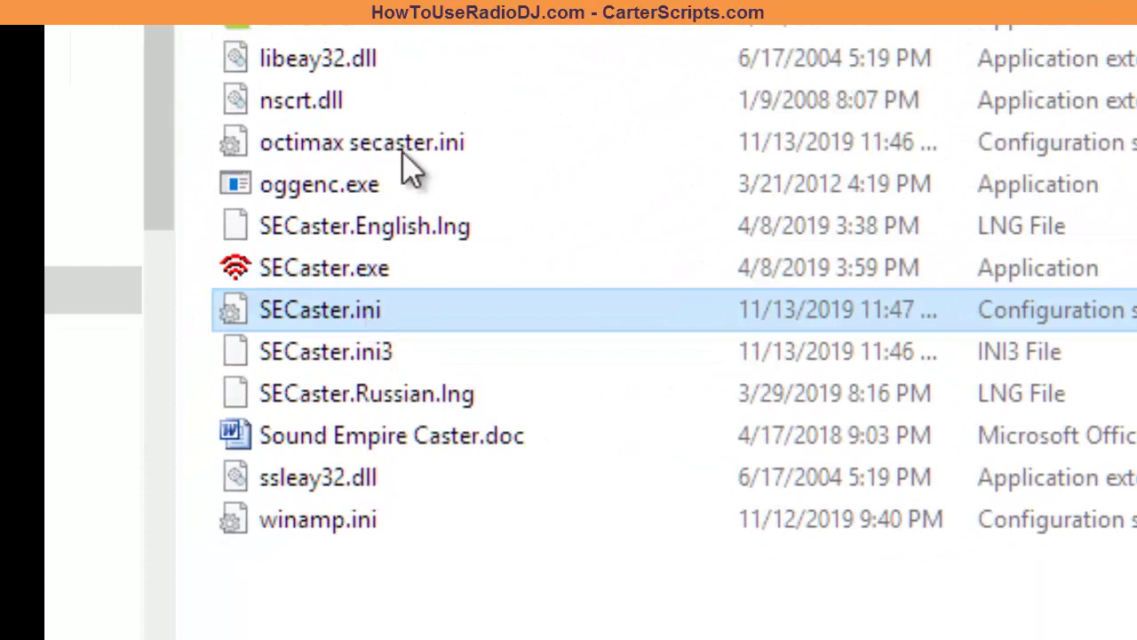
key(Return)
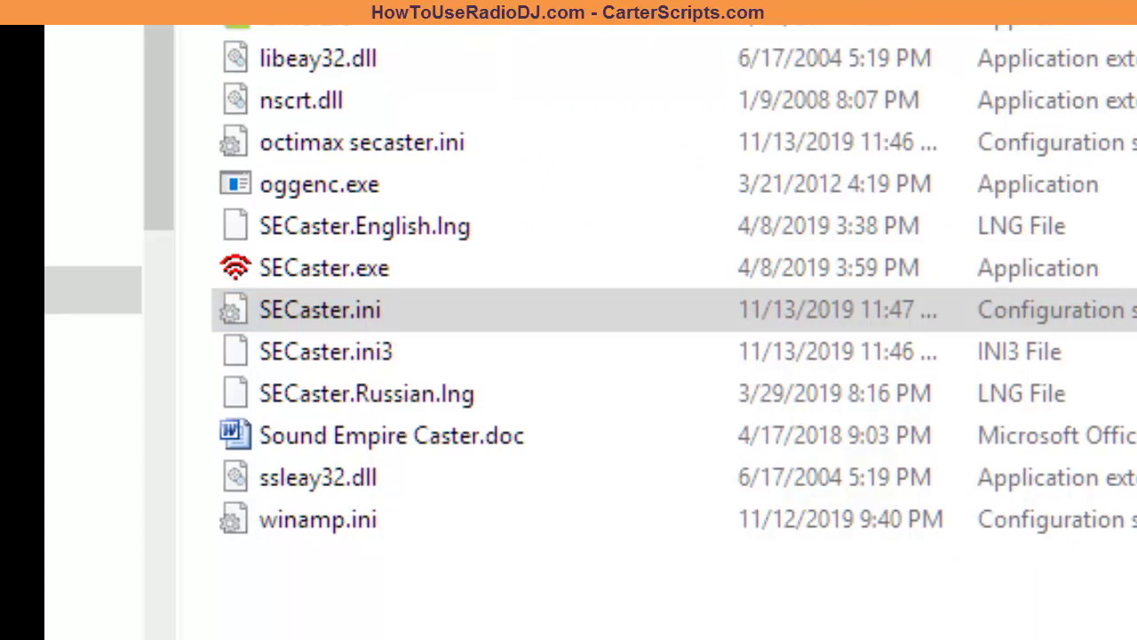
key(Delete)
- Restore the original settings file by renaming SECaster.ini3 to SECaster.ini
click(391, 322)
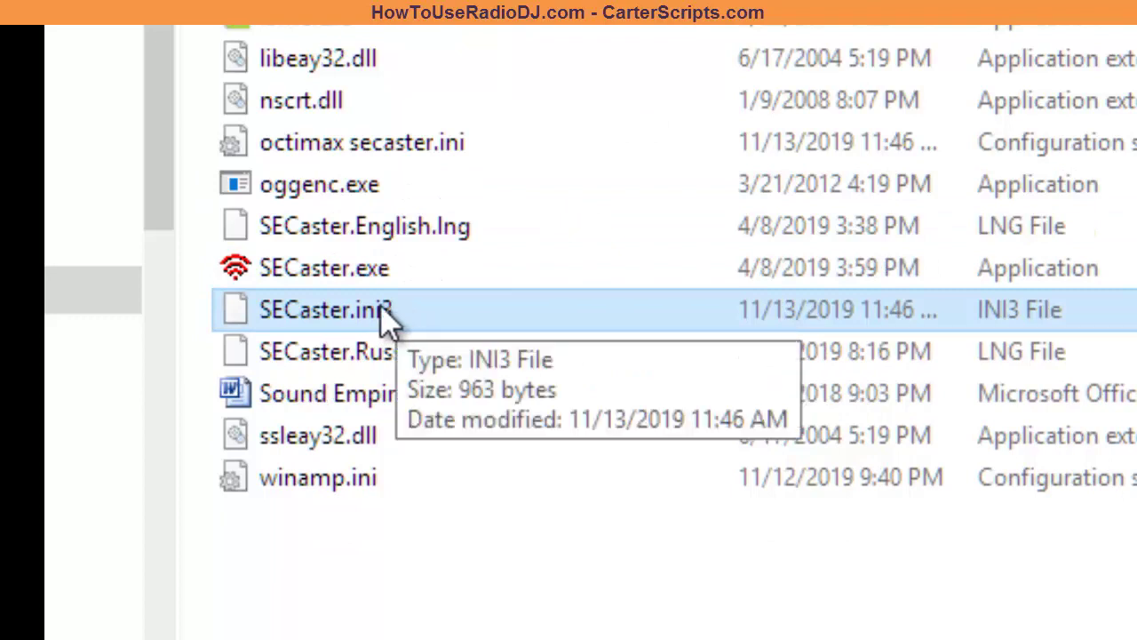
click(391, 320)
click(413, 311)
key(BackSpace)
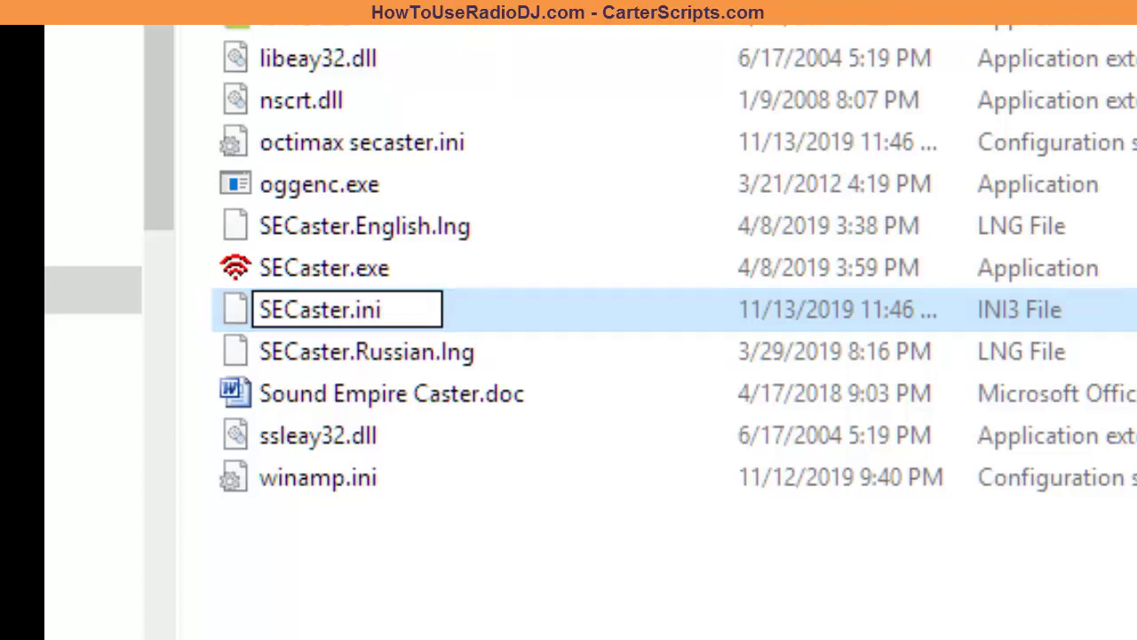
key(Return)
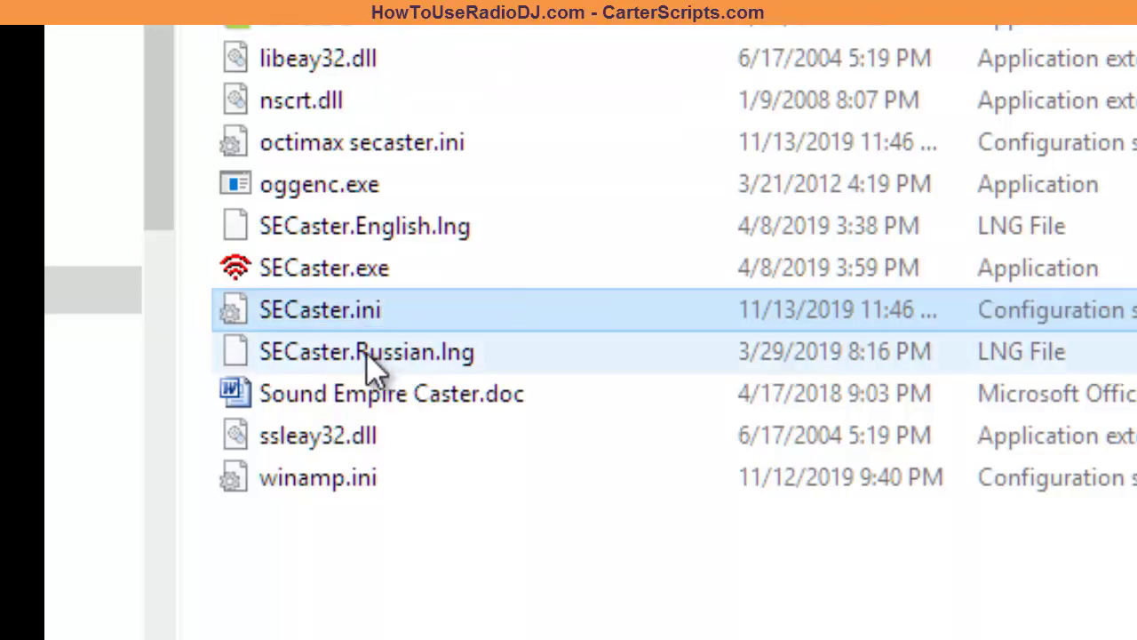
- Compress SECaster.ini into a zip archive named SECaster.zip in the same folder and start SECaster.exe
right_click(344, 313)
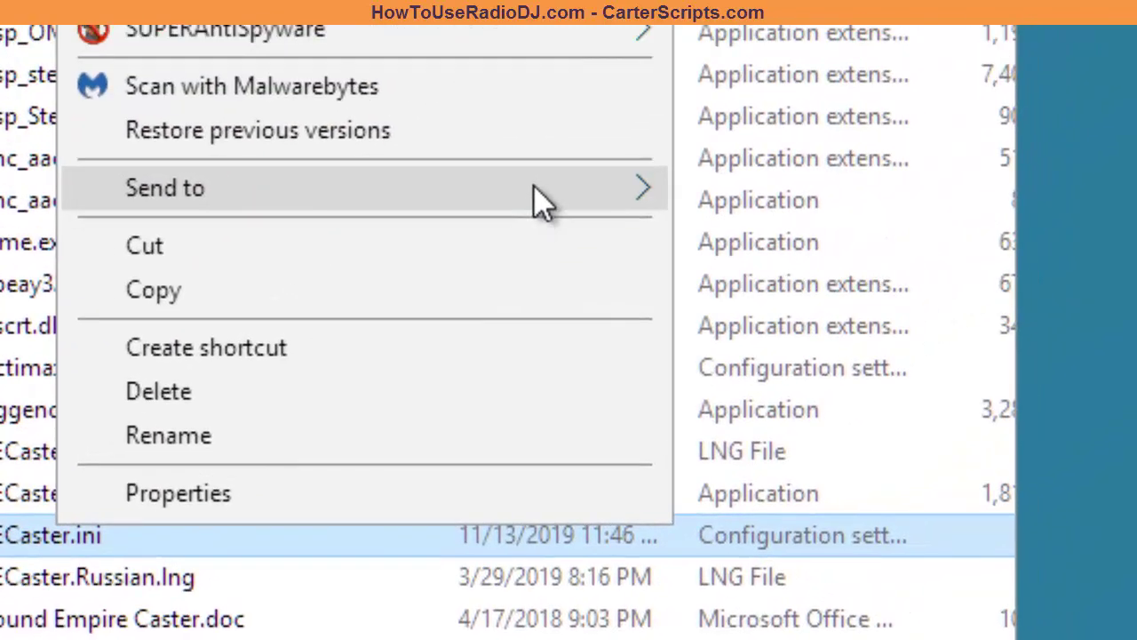
mouse_move(655, 213)
click(769, 242)
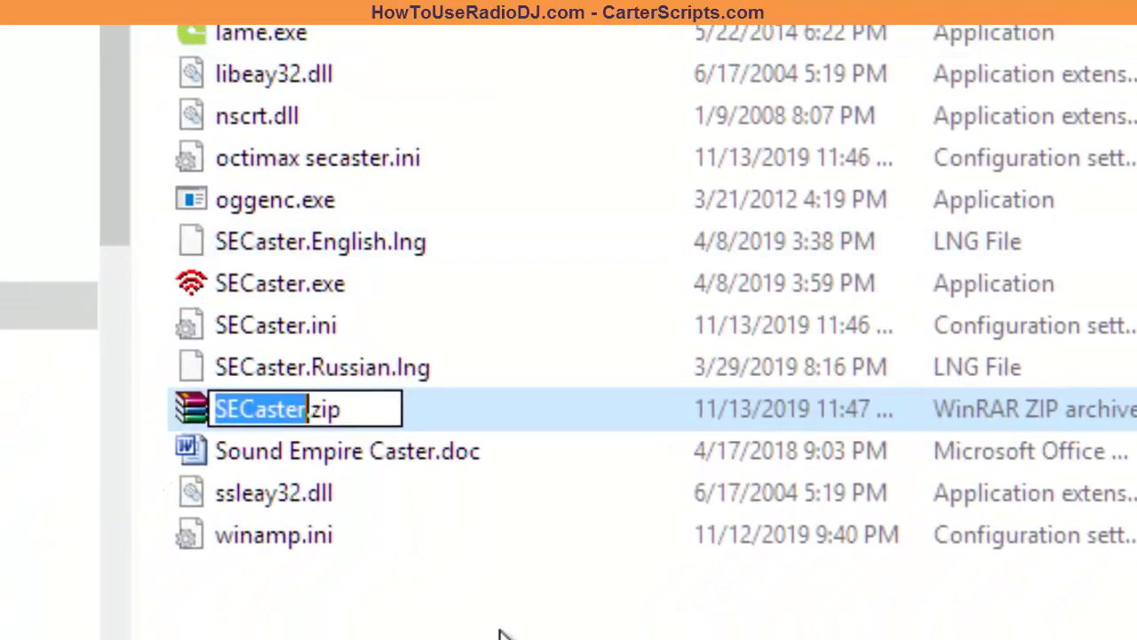
click(499, 632)
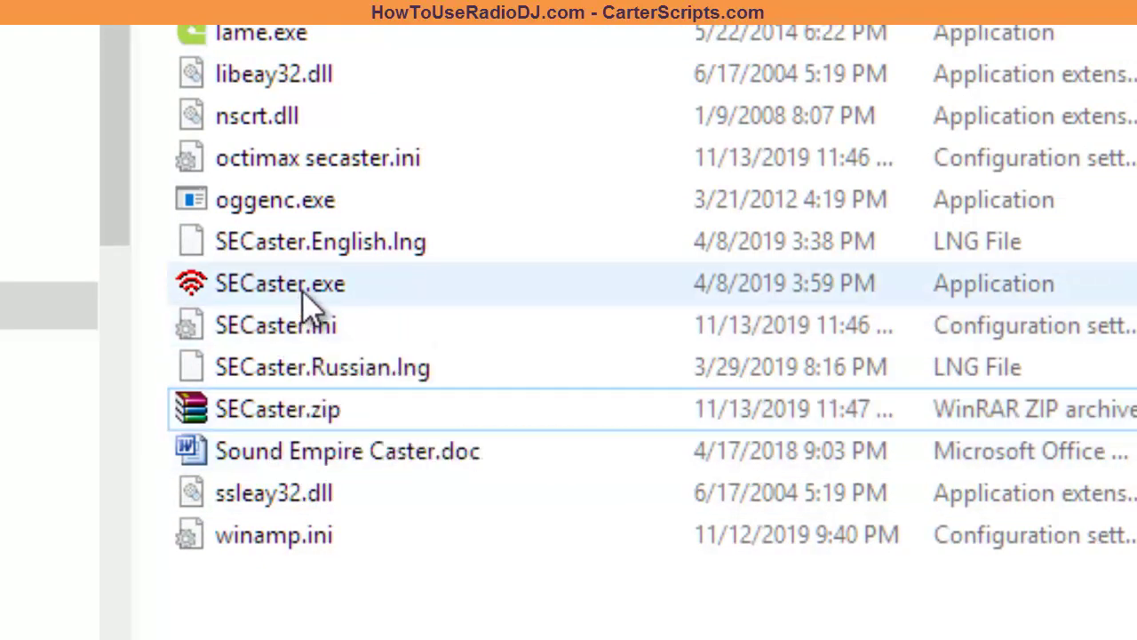
double_click(311, 284)
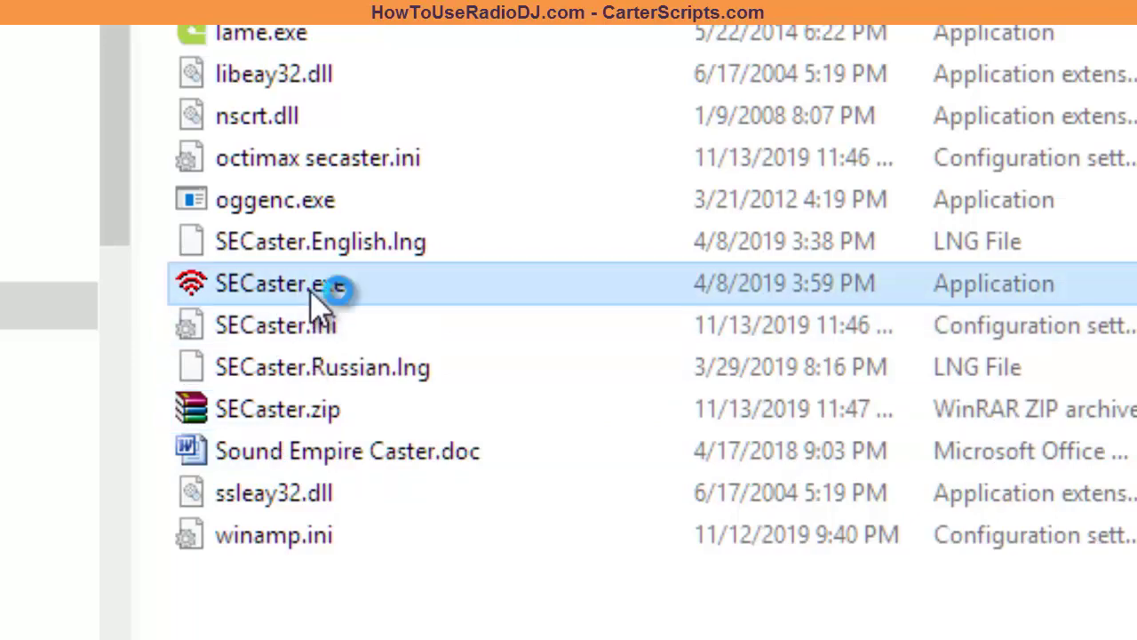